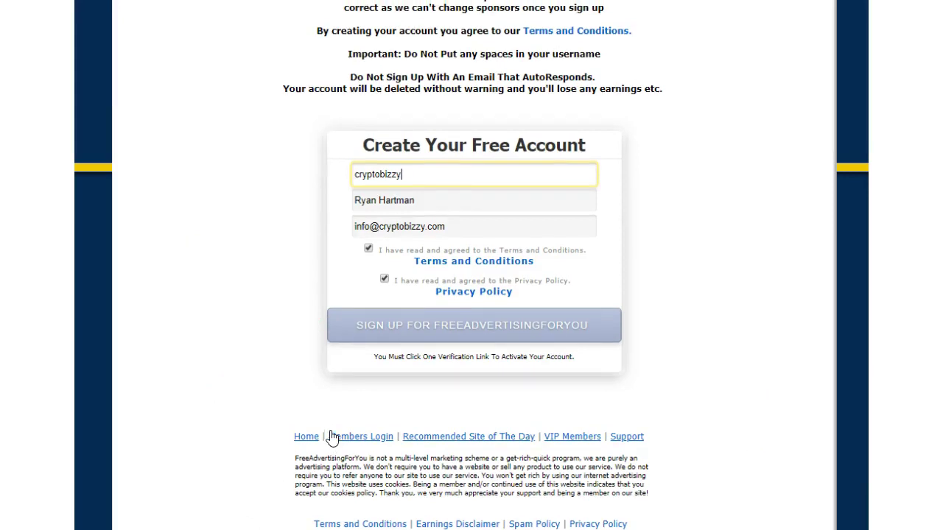
Submit the free account sign-up form with the username, full name and e-mail address filled in
{"action": "scroll", "coordinate": [372, 421], "scroll_direction": "down", "scroll_amount": 2}
{"action": "left_click", "coordinate": [410, 324]}
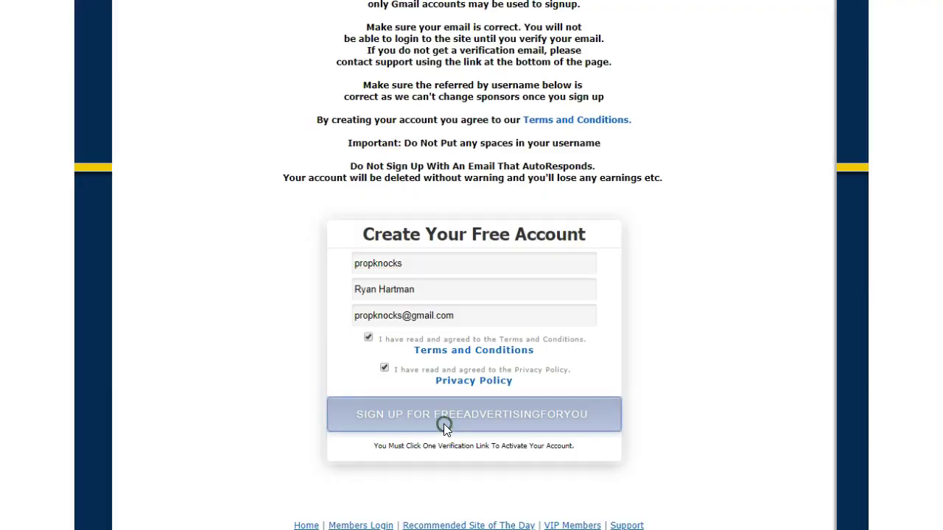
{"action": "left_click", "coordinate": [444, 426]}
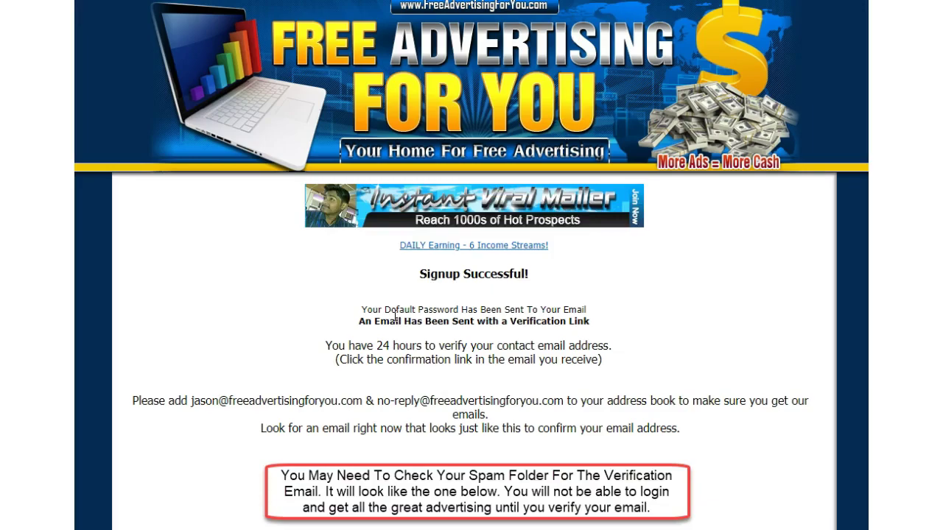
Switch to Gmail and follow the verification link in the FreeAdvertisingForYou Email Verification message
{"action": "scroll", "coordinate": [396, 316], "scroll_direction": "down", "scroll_amount": 2}
{"action": "scroll", "coordinate": [456, 265], "scroll_direction": "up", "scroll_amount": 2}
{"action": "scroll", "coordinate": [444, 301], "scroll_direction": "down", "scroll_amount": 1}
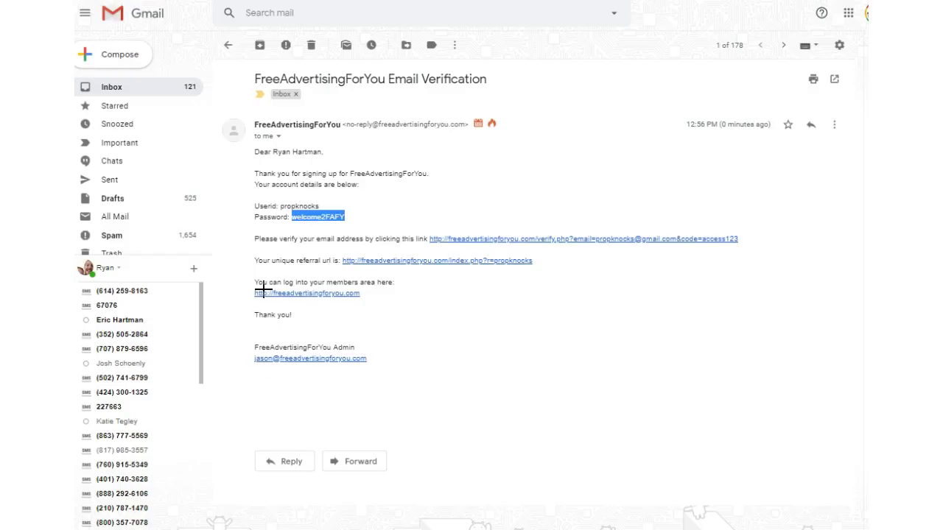
{"action": "left_click_drag", "start_coordinate": [254, 192], "coordinate": [262, 276]}
{"action": "left_click", "coordinate": [524, 240]}
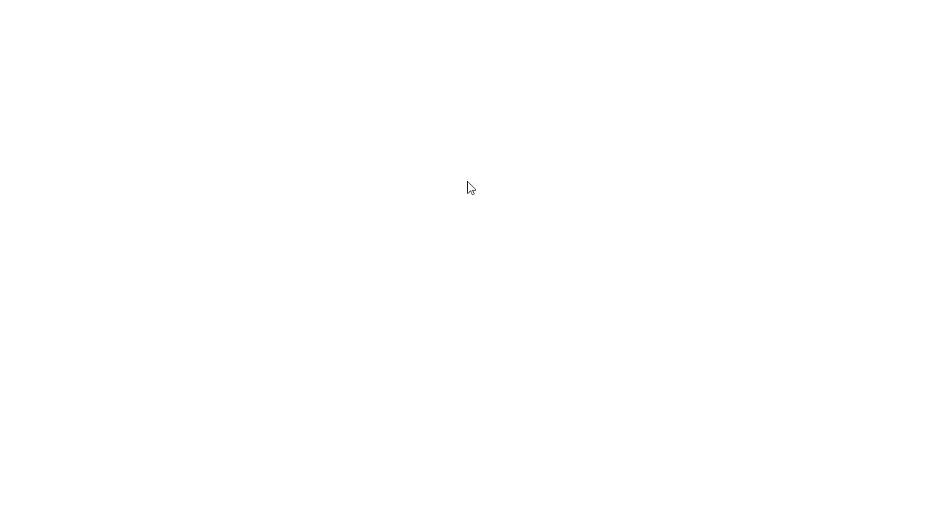
Review the VIP membership bonuses, recap, free-versus-VIP comparison and payment options down to the end of the offer
{"action": "scroll", "coordinate": [472, 185], "scroll_direction": "down", "scroll_amount": 6}
{"action": "scroll", "coordinate": [585, 183], "scroll_direction": "down", "scroll_amount": 3}
{"action": "scroll", "coordinate": [586, 183], "scroll_direction": "down", "scroll_amount": 20}
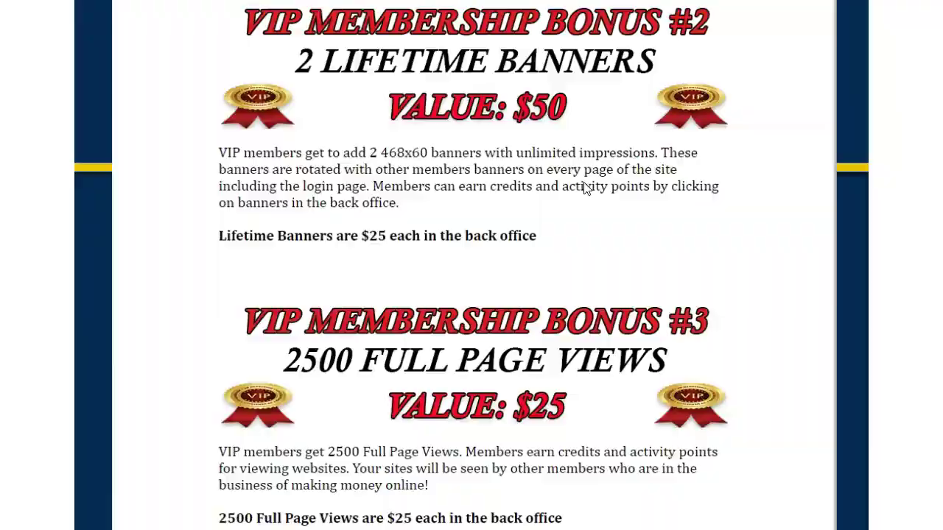
{"action": "scroll", "coordinate": [578, 188], "scroll_direction": "down", "scroll_amount": 20}
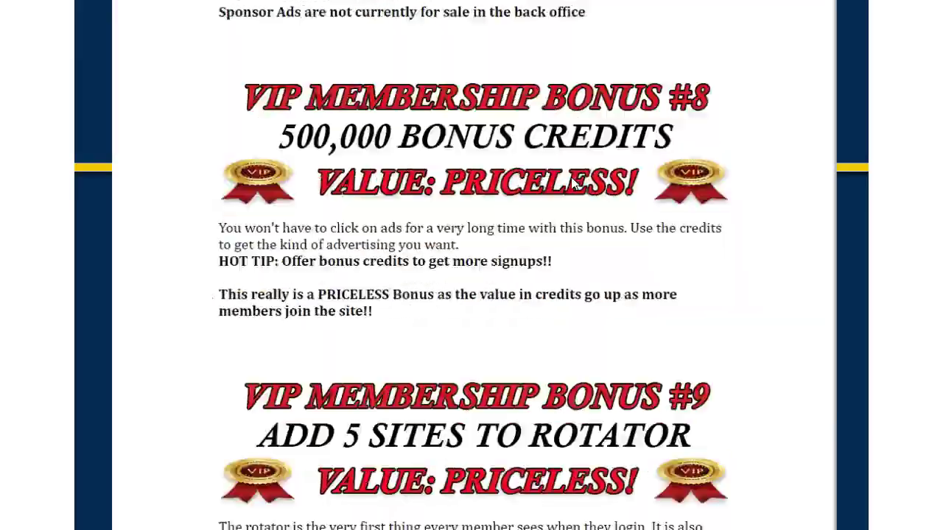
{"action": "scroll", "coordinate": [571, 185], "scroll_direction": "down", "scroll_amount": 17}
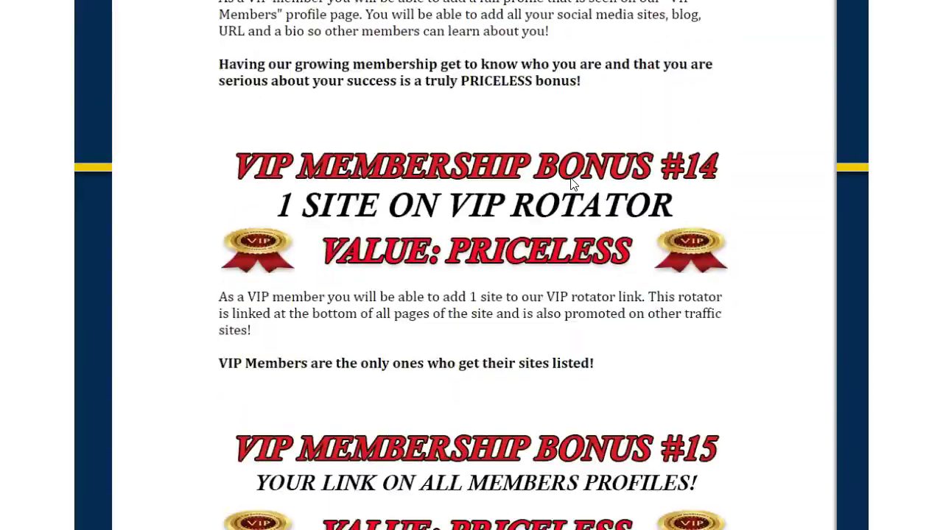
{"action": "scroll", "coordinate": [574, 188], "scroll_direction": "down", "scroll_amount": 5}
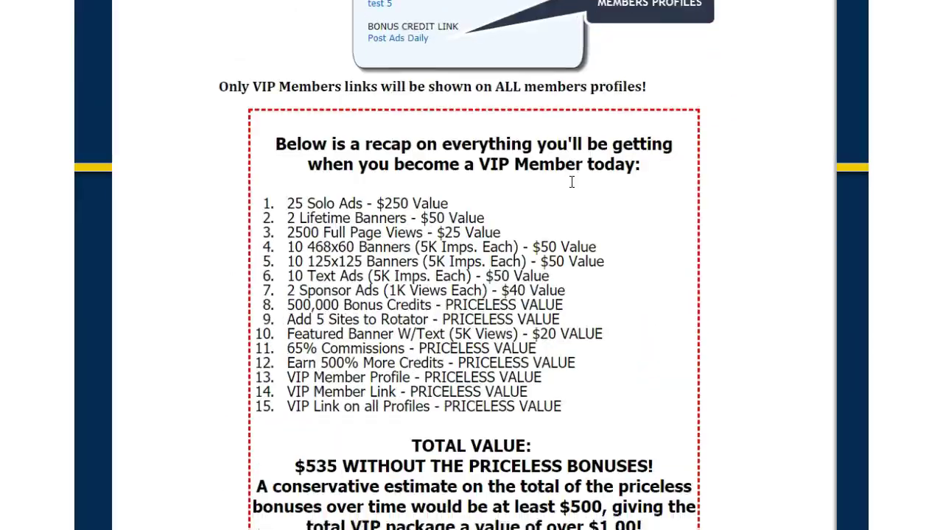
{"action": "scroll", "coordinate": [527, 147], "scroll_direction": "down", "scroll_amount": 14}
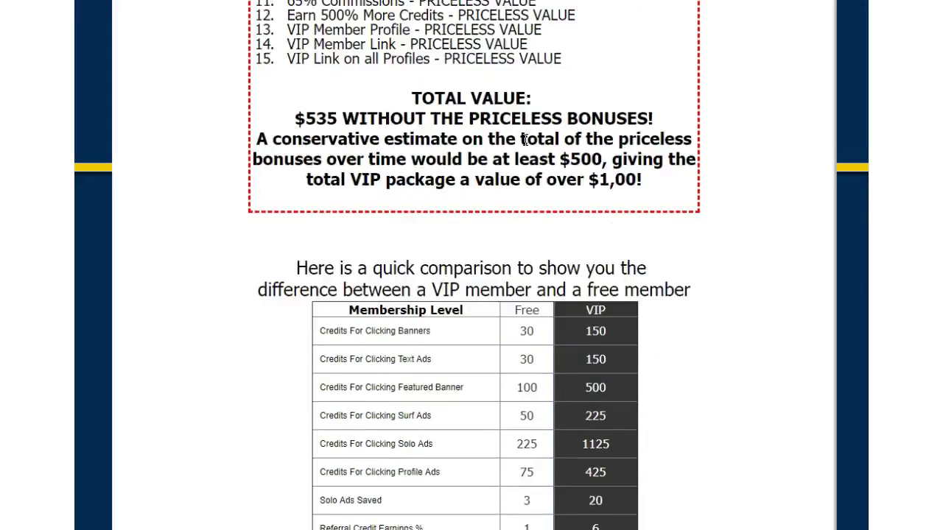
{"action": "scroll", "coordinate": [524, 151], "scroll_direction": "down", "scroll_amount": 3}
{"action": "scroll", "coordinate": [524, 151], "scroll_direction": "up", "scroll_amount": 4}
{"action": "scroll", "coordinate": [525, 151], "scroll_direction": "down", "scroll_amount": 2}
{"action": "scroll", "coordinate": [525, 151], "scroll_direction": "up", "scroll_amount": 4}
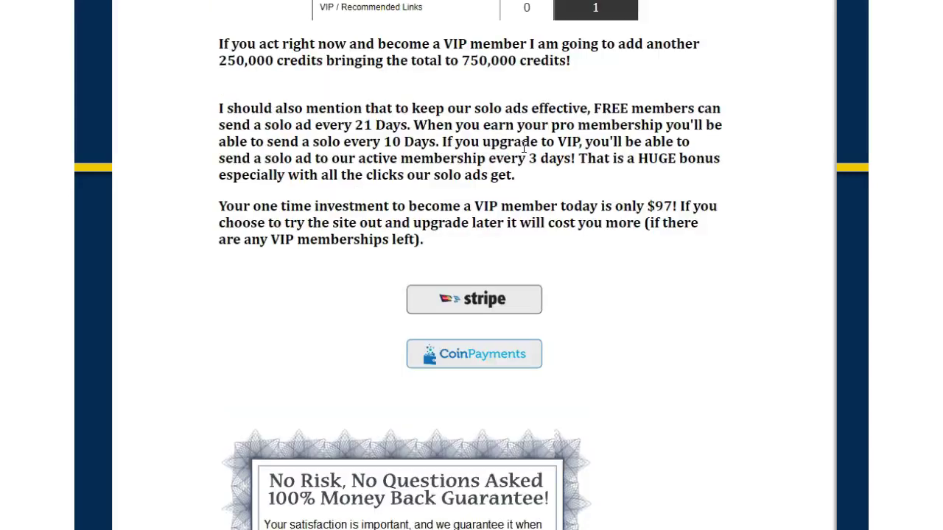
{"action": "scroll", "coordinate": [525, 153], "scroll_direction": "down", "scroll_amount": 9}
{"action": "scroll", "coordinate": [438, 151], "scroll_direction": "down", "scroll_amount": 1}
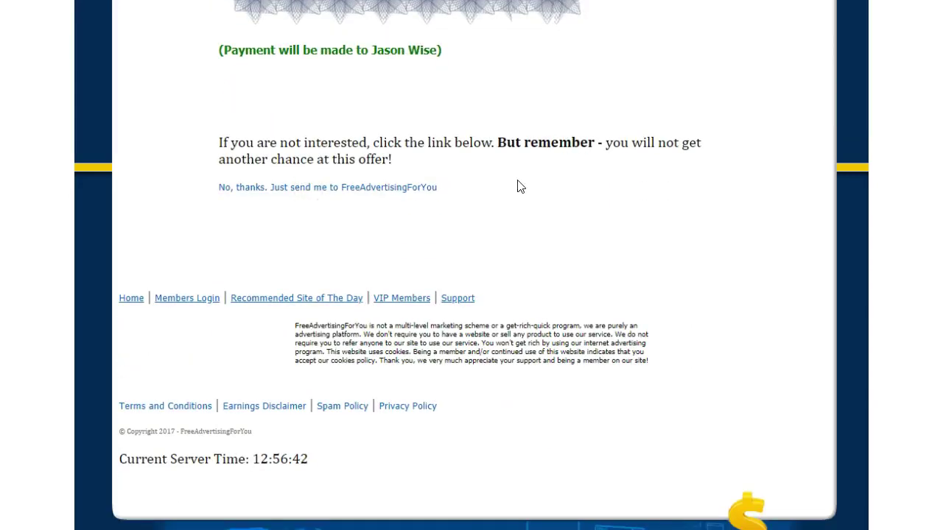
Pass on the VIP offer and review the Diamond membership offer down to its opt-out link
{"action": "scroll", "coordinate": [518, 185], "scroll_direction": "down", "scroll_amount": 10}
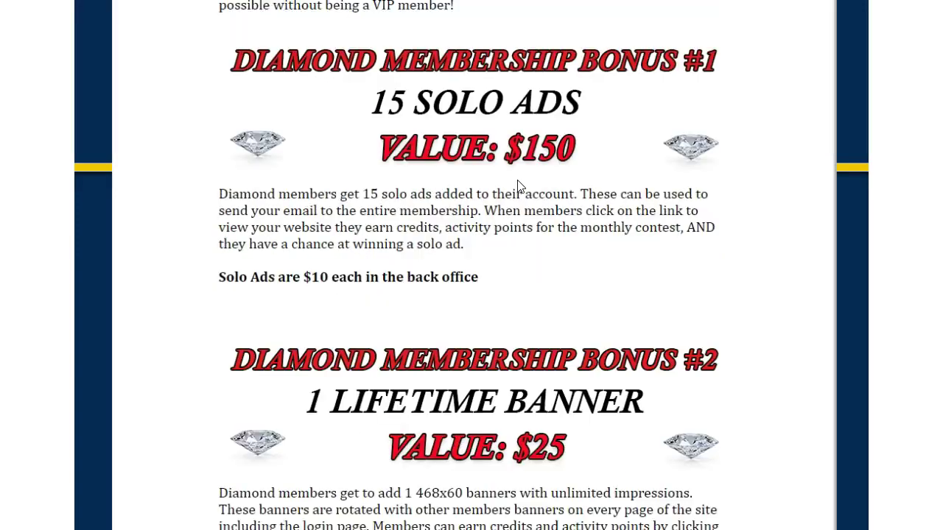
{"action": "scroll", "coordinate": [440, 165], "scroll_direction": "down", "scroll_amount": 20}
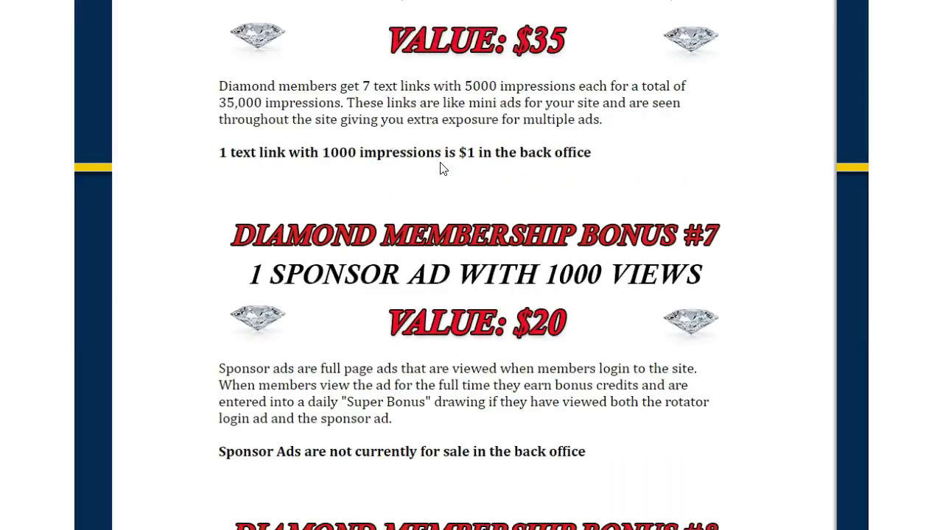
{"action": "scroll", "coordinate": [442, 156], "scroll_direction": "down", "scroll_amount": 20}
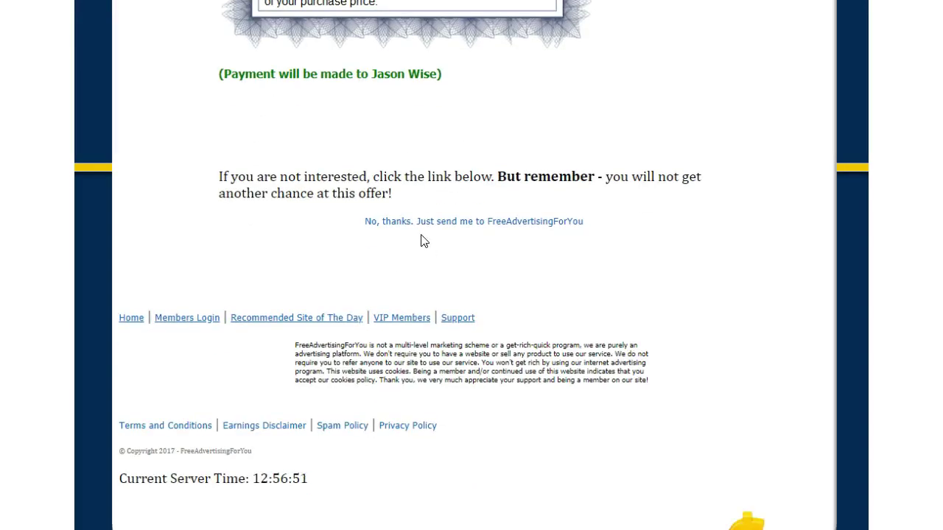
Review the Gold membership offer, including its price and comparison with free membership, and decline it
{"action": "scroll", "coordinate": [551, 203], "scroll_direction": "down", "scroll_amount": 15}
{"action": "scroll", "coordinate": [555, 203], "scroll_direction": "down", "scroll_amount": 20}
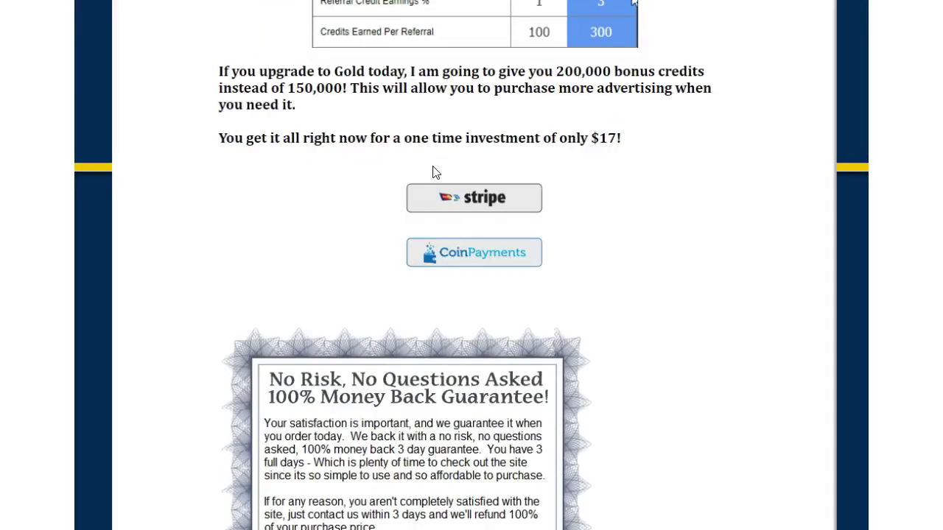
{"action": "left_click_drag", "start_coordinate": [257, 140], "coordinate": [511, 152]}
{"action": "scroll", "coordinate": [511, 152], "scroll_direction": "up", "scroll_amount": 2}
{"action": "left_click", "coordinate": [595, 289]}
{"action": "scroll", "coordinate": [701, 304], "scroll_direction": "up", "scroll_amount": 4}
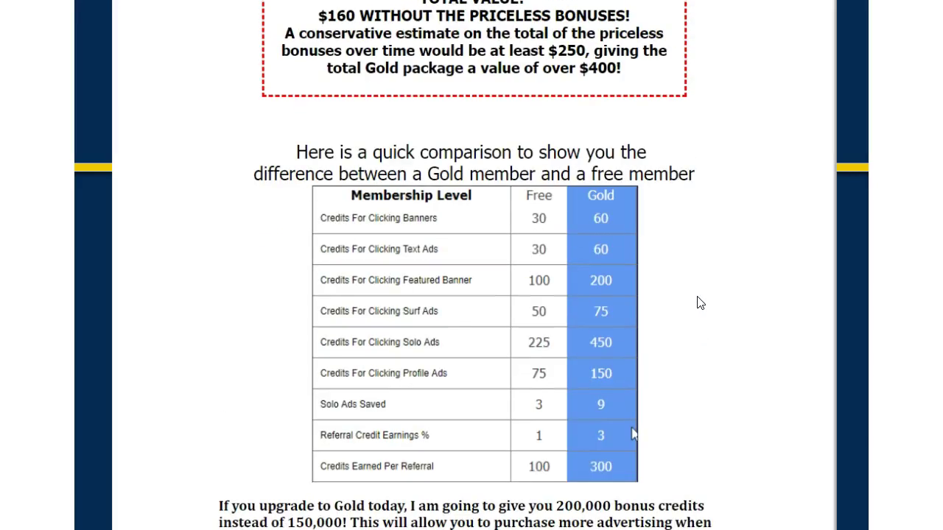
{"action": "scroll", "coordinate": [560, 219], "scroll_direction": "down", "scroll_amount": 11}
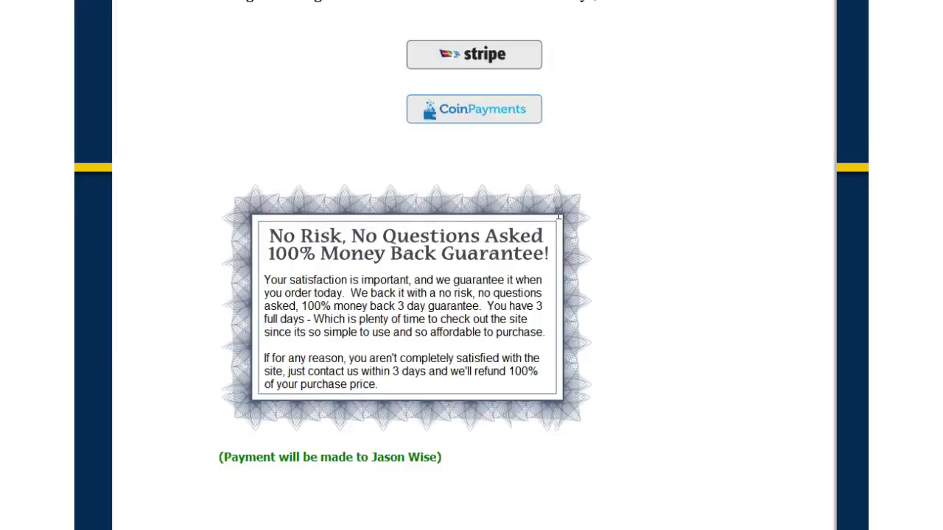
{"action": "left_click", "coordinate": [464, 316]}
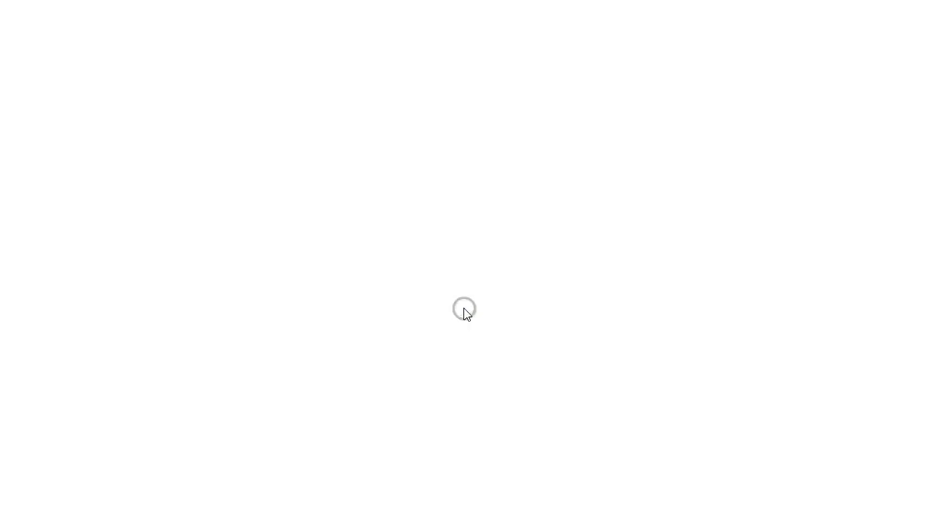
Log in with the account username and password, and skip the sponsor ad to reach the members area
{"action": "scroll", "coordinate": [547, 219], "scroll_direction": "down", "scroll_amount": 3}
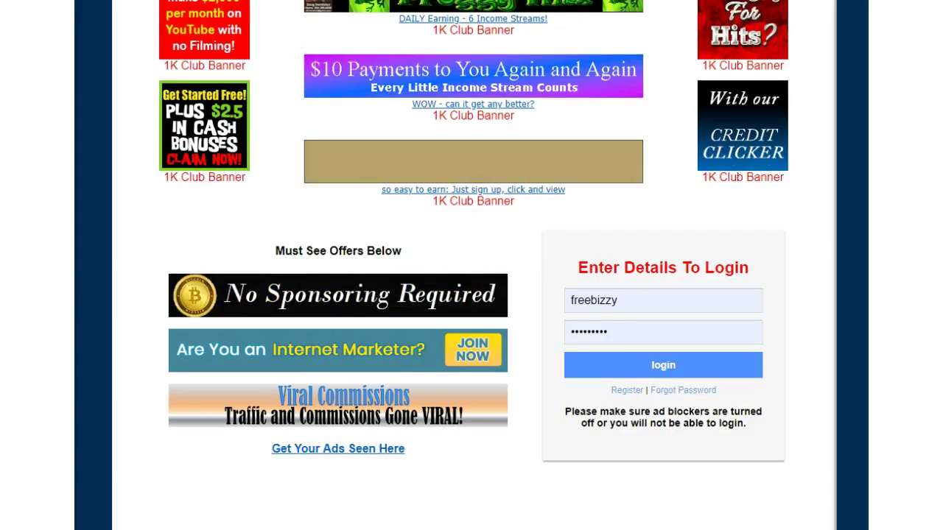
{"action": "key", "text": "Return"}
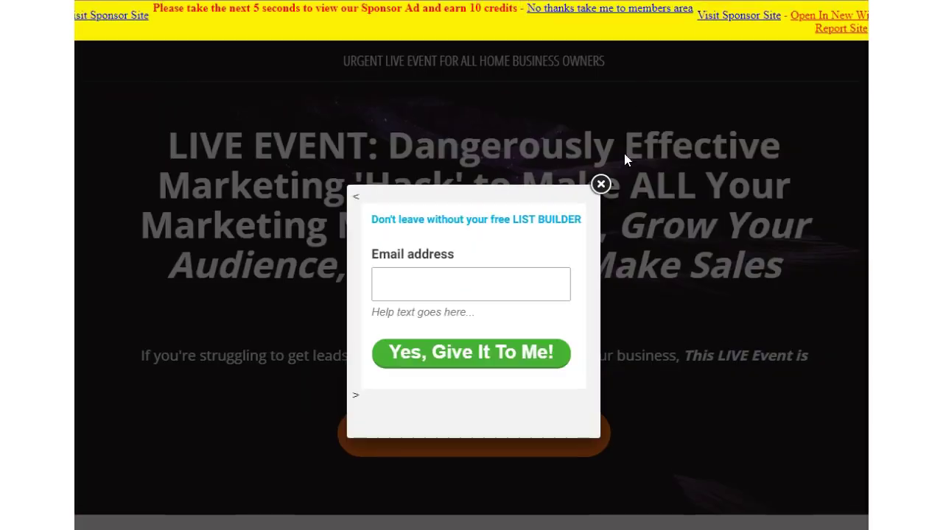
{"action": "left_click", "coordinate": [601, 187]}
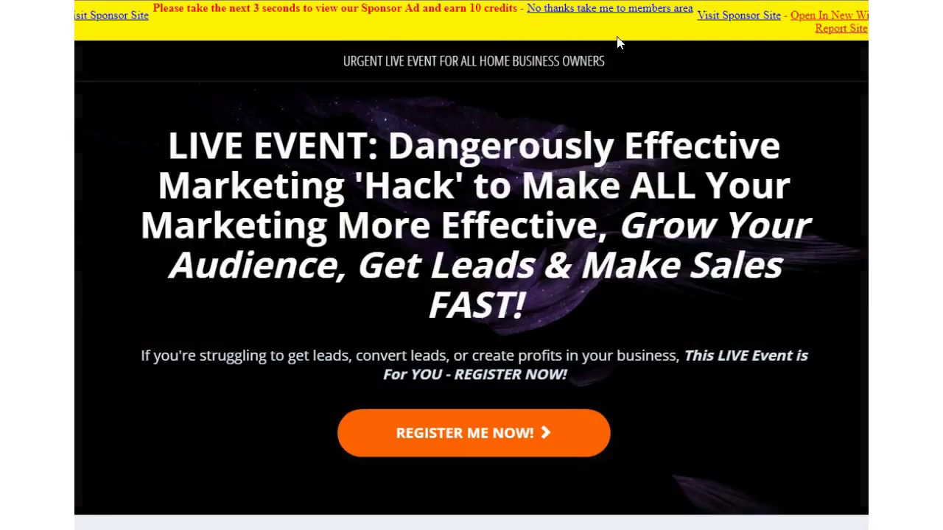
{"action": "left_click", "coordinate": [558, 10]}
{"action": "left_click", "coordinate": [591, 11]}
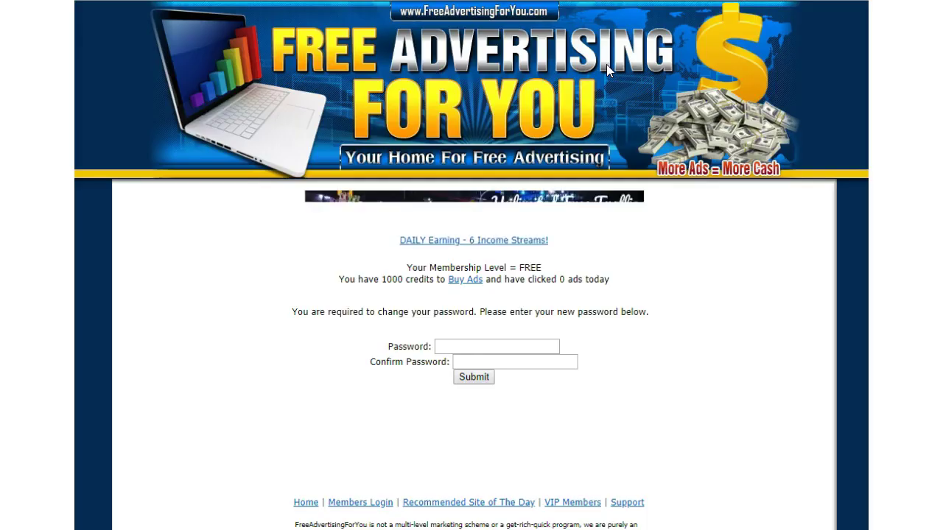
Enter a new account password, repeat it in the confirmation field and submit the change
{"action": "left_click", "coordinate": [454, 345]}
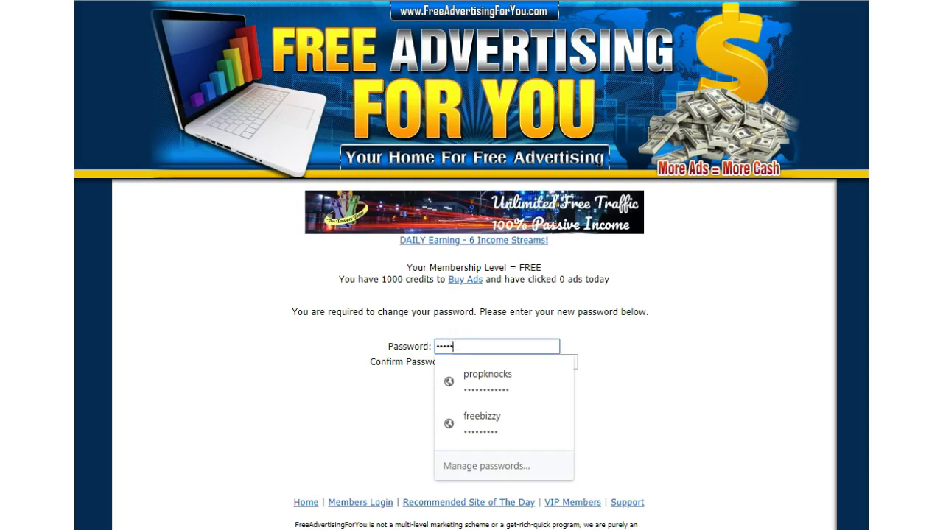
{"action": "key", "text": "Tab"}
{"action": "type", "text": "a"}
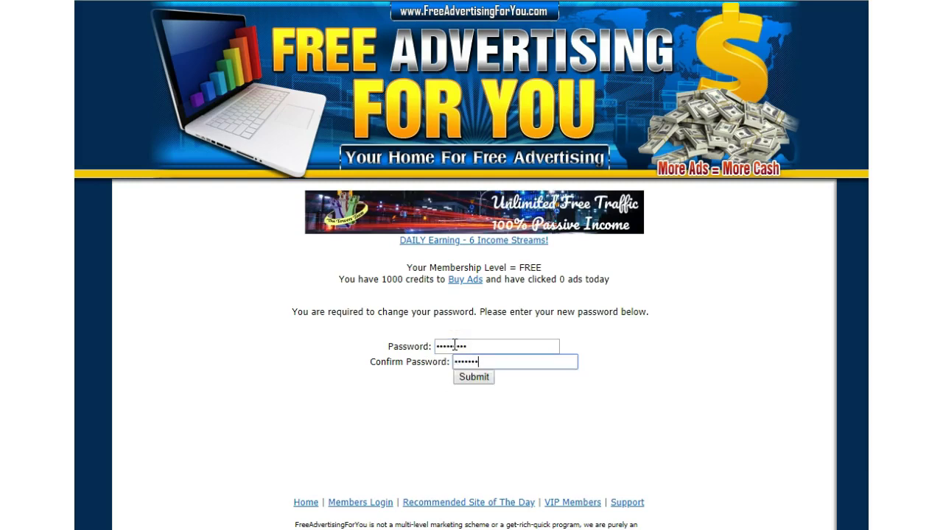
{"action": "left_click", "coordinate": [480, 380]}
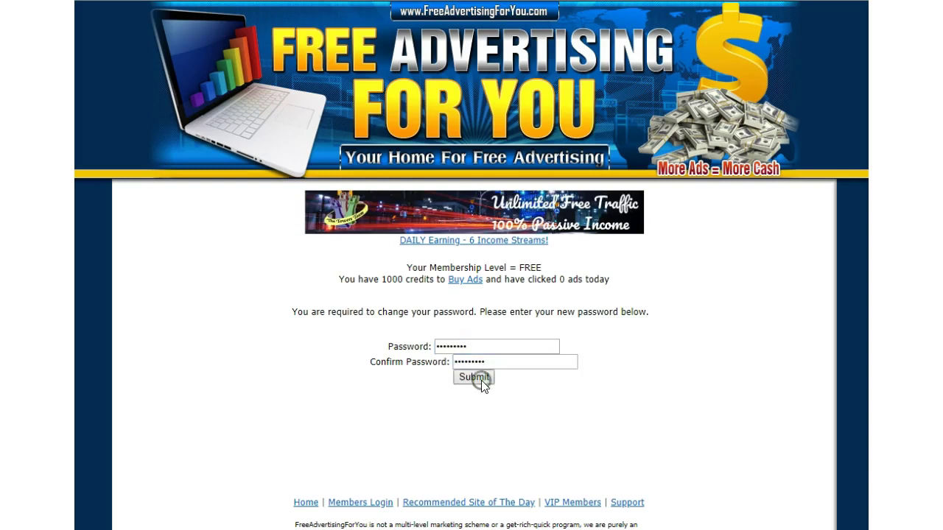
Continue into the members area, dismiss the referral-sharing popup and open the Free Pro Upgrade page
{"action": "left_click", "coordinate": [513, 312]}
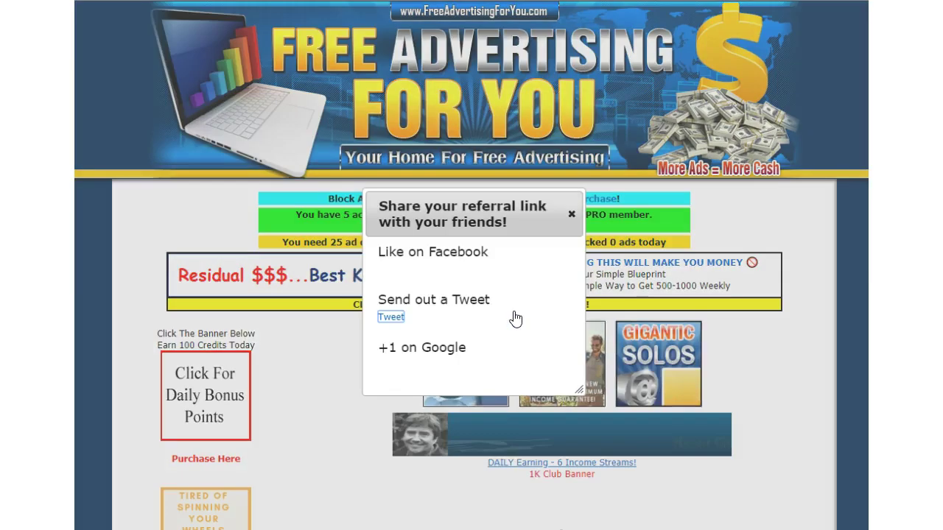
{"action": "left_click", "coordinate": [572, 215]}
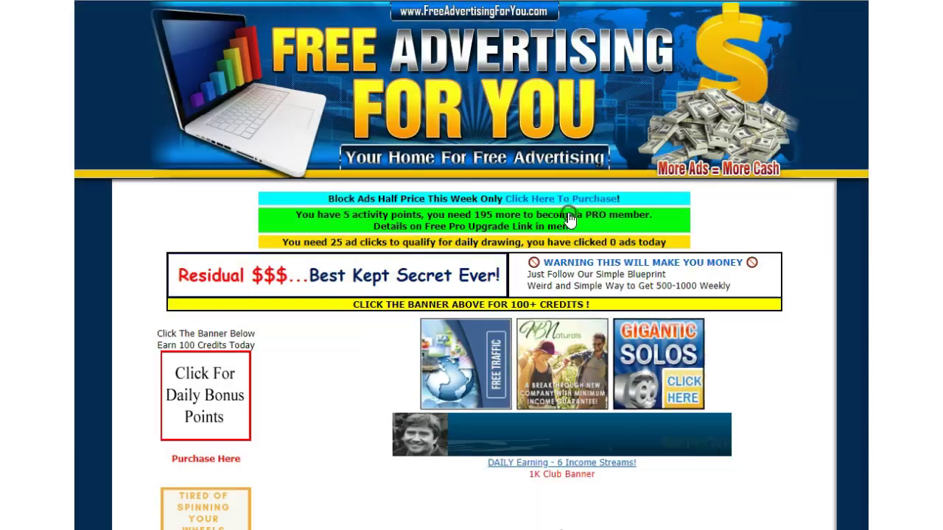
{"action": "scroll", "coordinate": [499, 241], "scroll_direction": "down", "scroll_amount": 4}
{"action": "scroll", "coordinate": [499, 241], "scroll_direction": "down", "scroll_amount": 4}
{"action": "scroll", "coordinate": [499, 241], "scroll_direction": "up", "scroll_amount": 3}
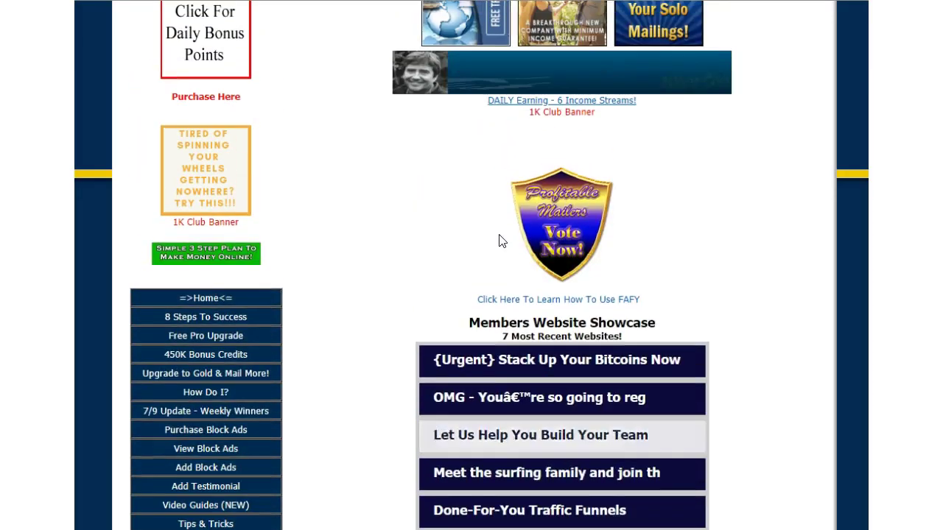
{"action": "left_click", "coordinate": [205, 487]}
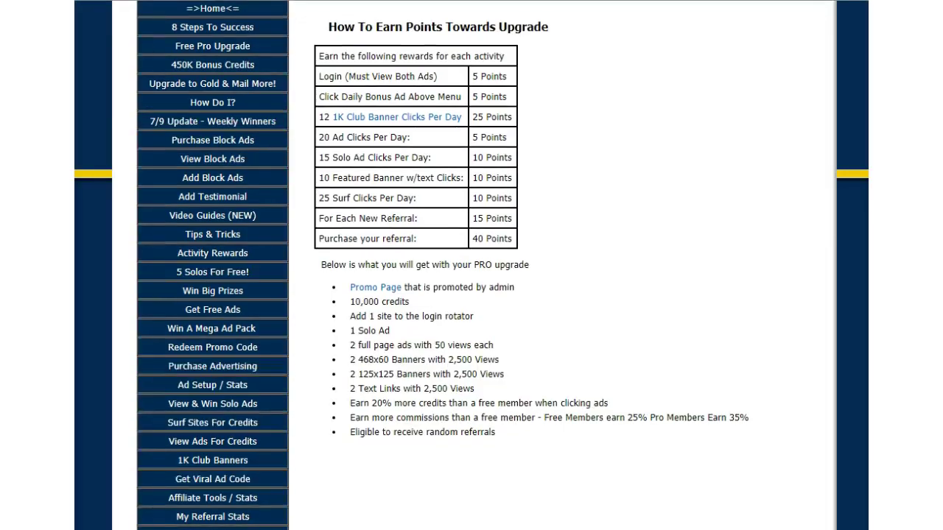
Redeem the welcome promo code to claim the free ads for joining
{"action": "mouse_move", "coordinate": [158, 330]}
{"action": "left_mouse_down"}
{"action": "mouse_move", "coordinate": [243, 383]}
{"action": "mouse_move", "coordinate": [193, 313]}
{"action": "left_mouse_up"}
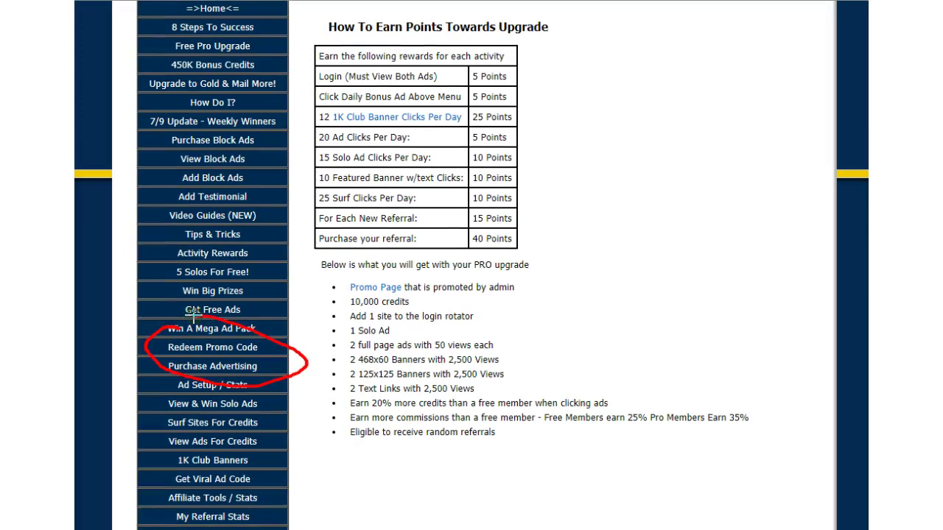
{"action": "key", "text": "Escape"}
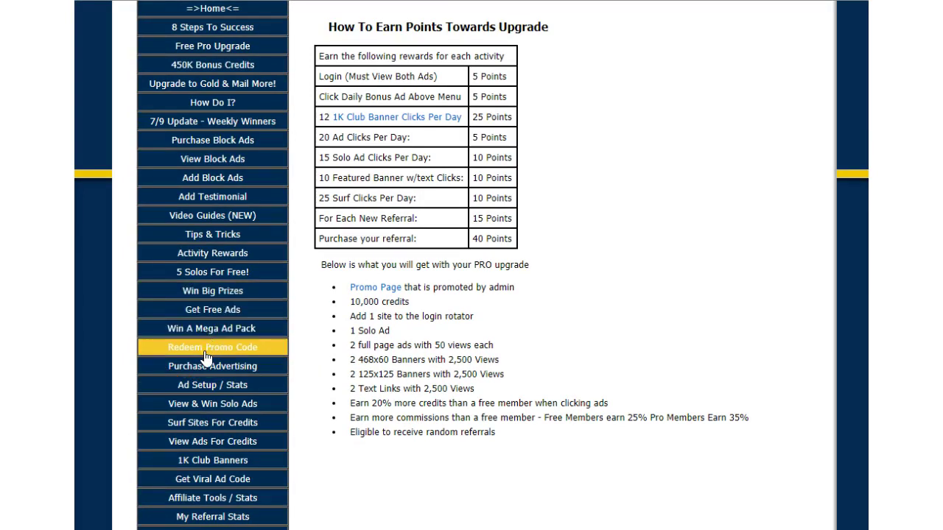
{"action": "left_click", "coordinate": [206, 348]}
{"action": "left_click", "coordinate": [520, 397]}
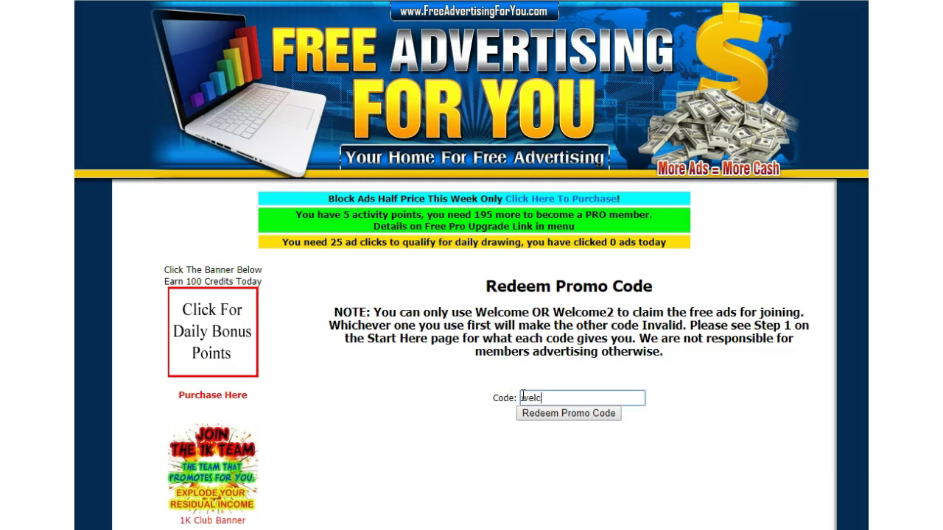
{"action": "left_click", "coordinate": [538, 414]}
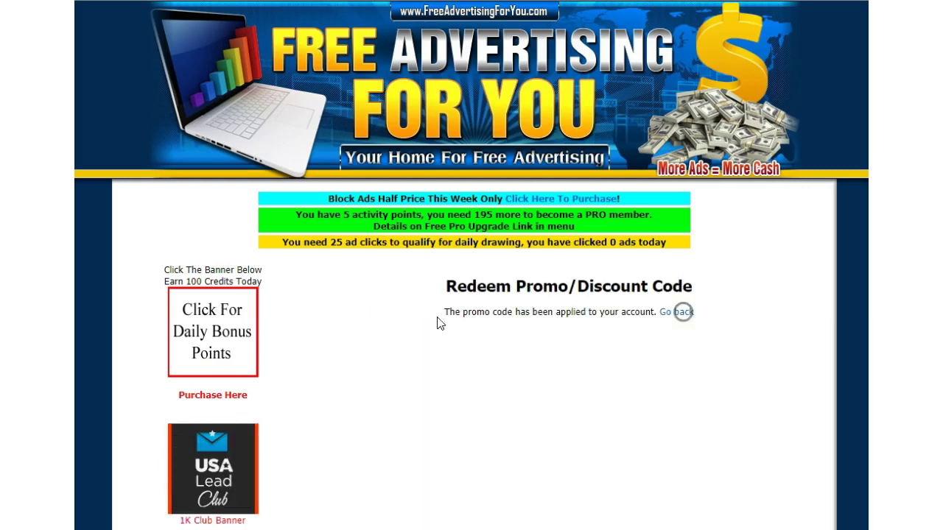
Go back to the members home page and look over its website showcase and the list of member pages
{"action": "left_click", "coordinate": [347, 126]}
{"action": "scroll", "coordinate": [450, 231], "scroll_direction": "down", "scroll_amount": 3}
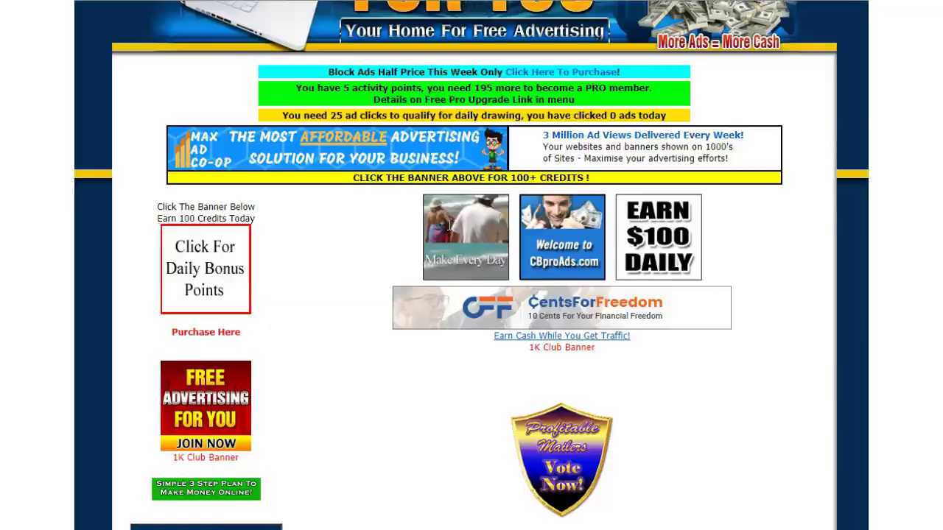
{"action": "scroll", "coordinate": [450, 230], "scroll_direction": "down", "scroll_amount": 7}
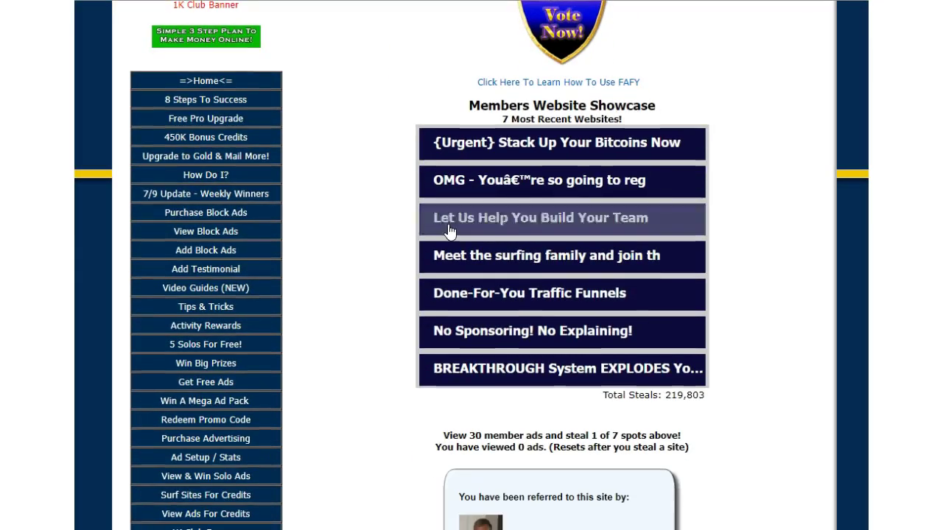
{"action": "scroll", "coordinate": [442, 231], "scroll_direction": "down", "scroll_amount": 1}
{"action": "scroll", "coordinate": [420, 232], "scroll_direction": "up", "scroll_amount": 1}
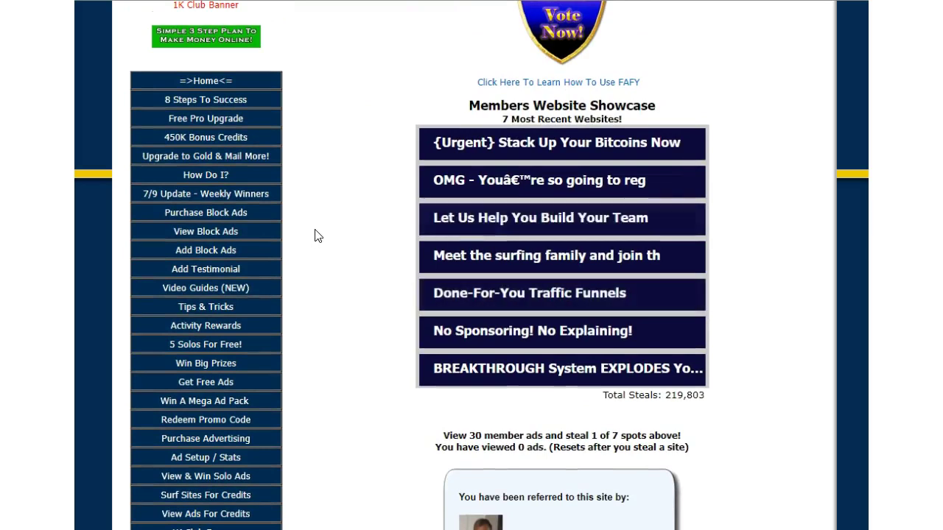
{"action": "scroll", "coordinate": [251, 346], "scroll_direction": "down", "scroll_amount": 2}
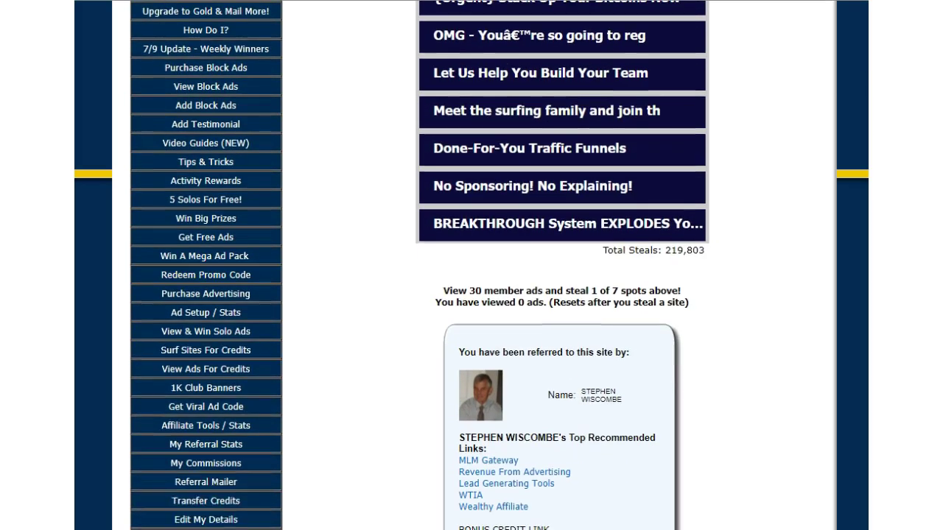
{"action": "mouse_move", "coordinate": [342, 145]}
{"action": "left_mouse_down"}
{"action": "mouse_move", "coordinate": [344, 431]}
{"action": "mouse_move", "coordinate": [341, 420]}
{"action": "mouse_move", "coordinate": [428, 363]}
{"action": "left_mouse_up"}
{"action": "mouse_move", "coordinate": [768, 184]}
{"action": "left_mouse_down"}
{"action": "mouse_move", "coordinate": [769, 477]}
{"action": "mouse_move", "coordinate": [704, 423]}
{"action": "left_mouse_up"}
{"action": "left_click_drag", "start_coordinate": [766, 426], "coordinate": [787, 479]}
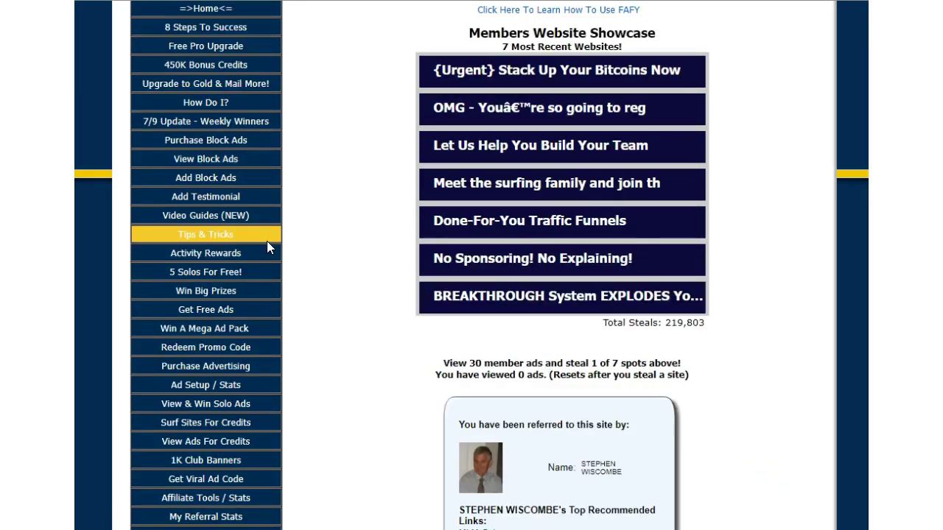
Open the Affiliate Tools / Stats page of the members area
{"action": "scroll", "coordinate": [267, 241], "scroll_direction": "down", "scroll_amount": 2}
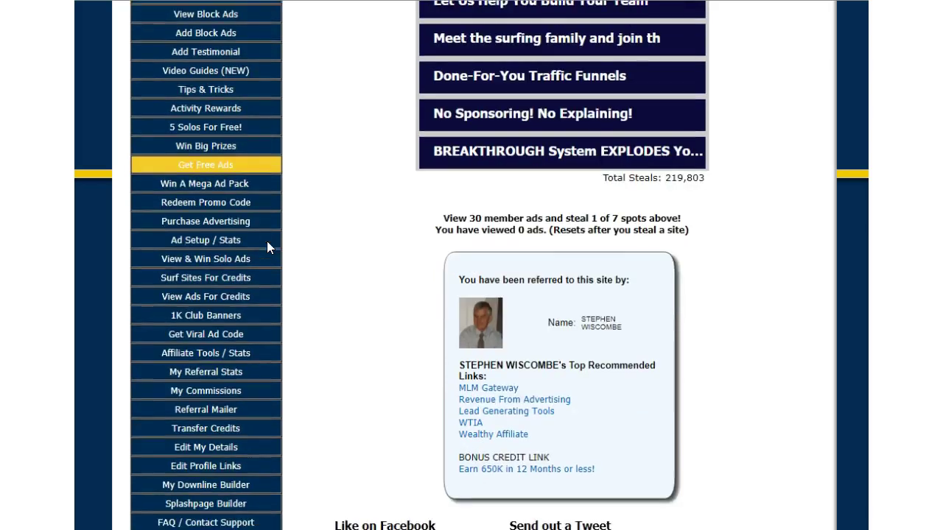
{"action": "left_click", "coordinate": [202, 392]}
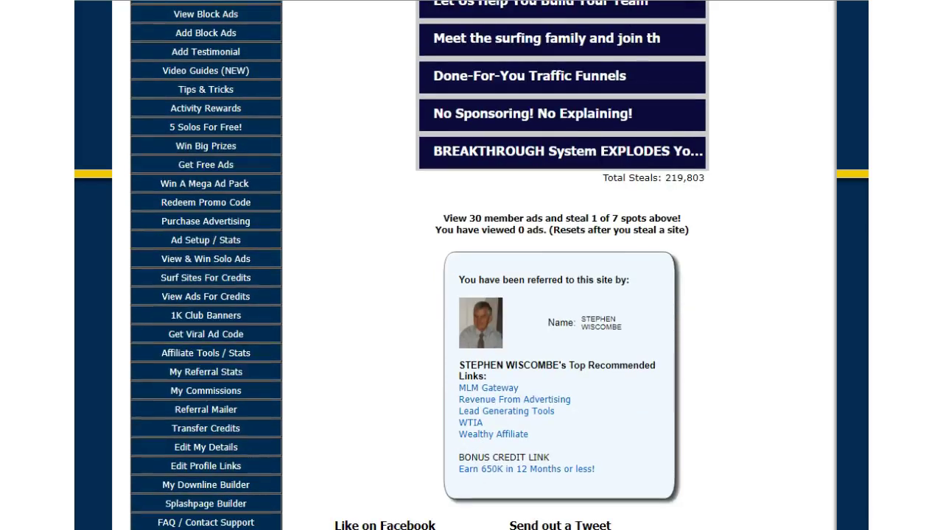
{"action": "left_click_drag", "start_coordinate": [154, 361], "coordinate": [291, 360]}
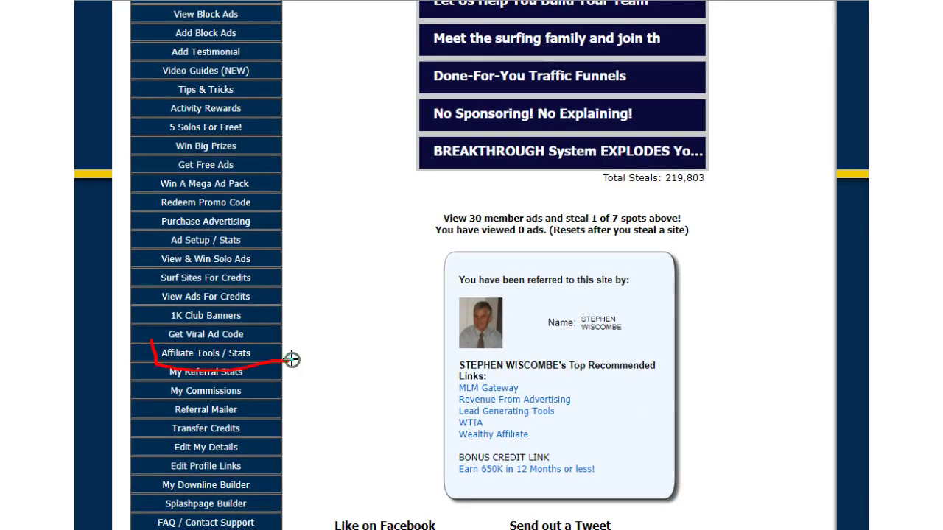
{"action": "left_click", "coordinate": [195, 356]}
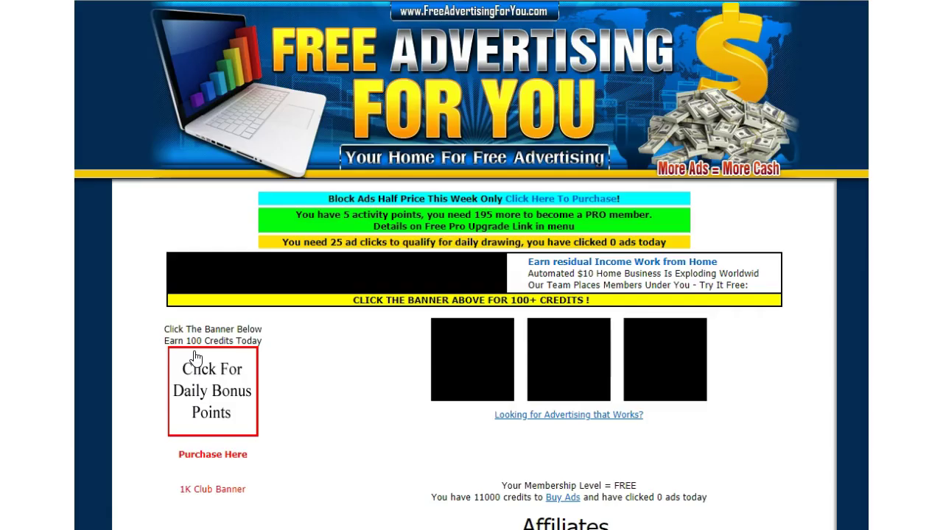
Examine the referral URLs, tracking code links and splash page links on the Affiliates page
{"action": "scroll", "coordinate": [499, 226], "scroll_direction": "down", "scroll_amount": 3}
{"action": "scroll", "coordinate": [499, 226], "scroll_direction": "down", "scroll_amount": 3}
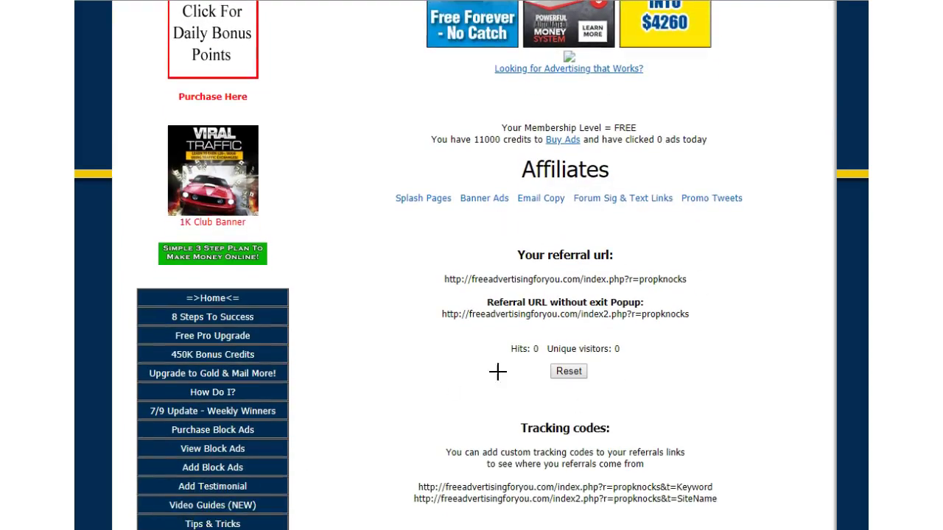
{"action": "left_click_drag", "start_coordinate": [647, 295], "coordinate": [668, 266]}
{"action": "mouse_move", "coordinate": [780, 179]}
{"action": "left_mouse_down"}
{"action": "mouse_move", "coordinate": [712, 243]}
{"action": "mouse_move", "coordinate": [770, 223]}
{"action": "left_mouse_up"}
{"action": "mouse_move", "coordinate": [390, 135]}
{"action": "left_mouse_down"}
{"action": "mouse_move", "coordinate": [412, 527]}
{"action": "mouse_move", "coordinate": [360, 444]}
{"action": "mouse_move", "coordinate": [476, 375]}
{"action": "mouse_move", "coordinate": [477, 361]}
{"action": "left_mouse_up"}
{"action": "mouse_move", "coordinate": [299, 180]}
{"action": "left_mouse_down"}
{"action": "mouse_move", "coordinate": [295, 398]}
{"action": "mouse_move", "coordinate": [374, 400]}
{"action": "left_mouse_up"}
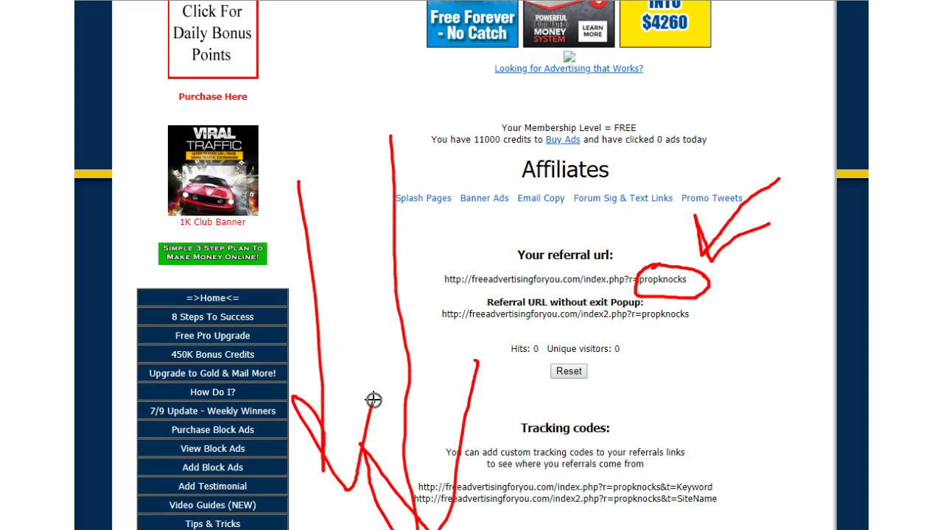
{"action": "key", "text": "Escape"}
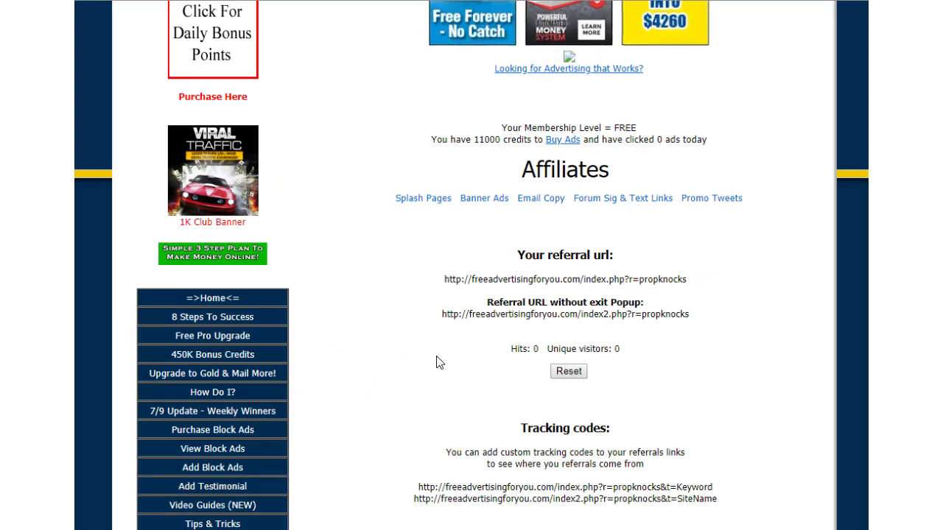
{"action": "scroll", "coordinate": [529, 330], "scroll_direction": "down", "scroll_amount": 1}
{"action": "scroll", "coordinate": [529, 330], "scroll_direction": "down", "scroll_amount": 2}
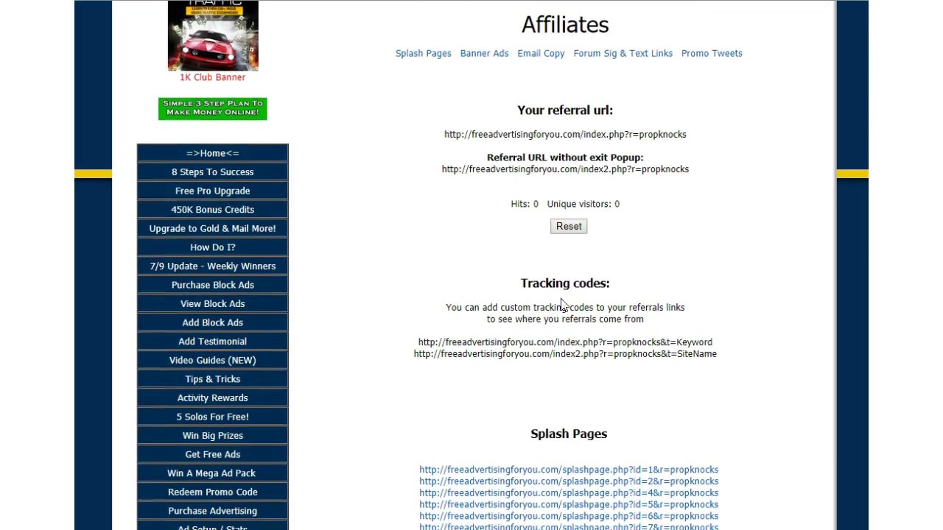
{"action": "scroll", "coordinate": [423, 343], "scroll_direction": "up", "scroll_amount": 3}
{"action": "scroll", "coordinate": [422, 350], "scroll_direction": "down", "scroll_amount": 5}
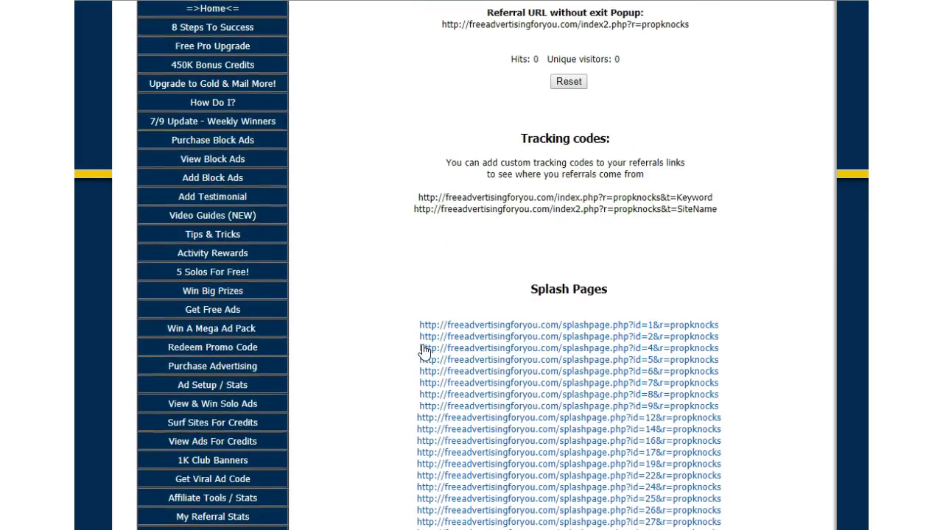
{"action": "scroll", "coordinate": [423, 351], "scroll_direction": "down", "scroll_amount": 1}
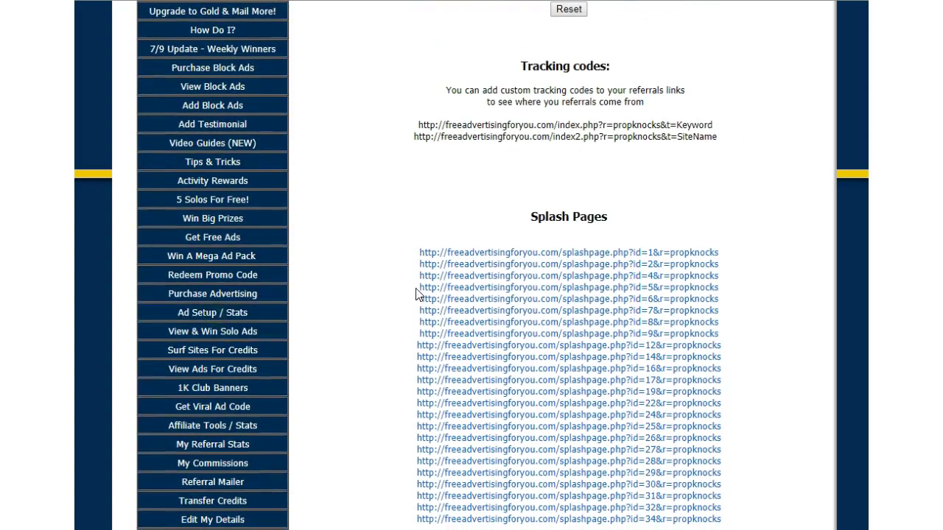
Open the Ad Setup / Stats page and bring its list of available ads into view
{"action": "left_click", "coordinate": [240, 323]}
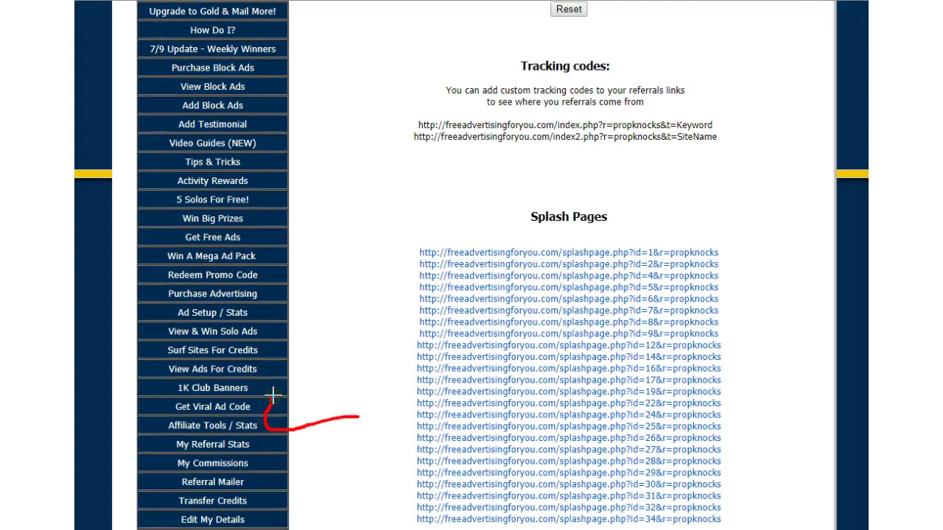
{"action": "left_click_drag", "start_coordinate": [291, 383], "coordinate": [303, 337]}
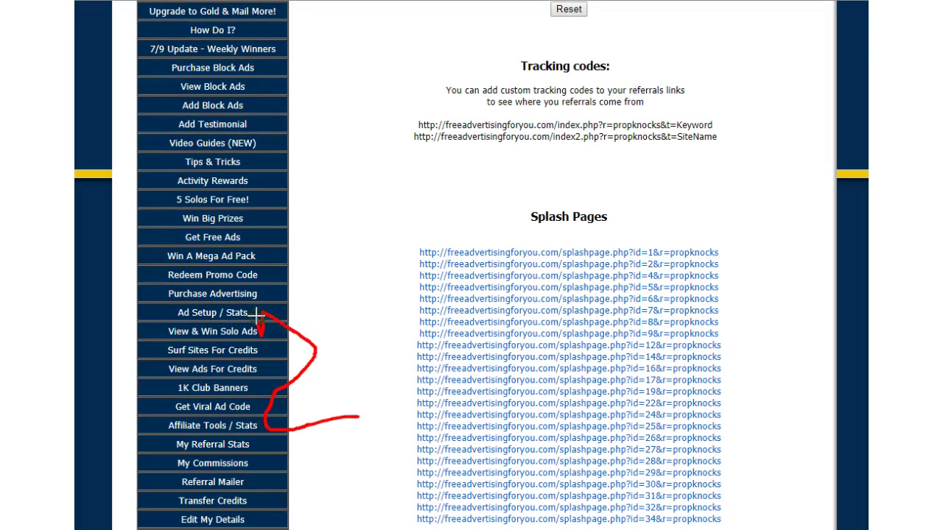
{"action": "key", "text": "Escape"}
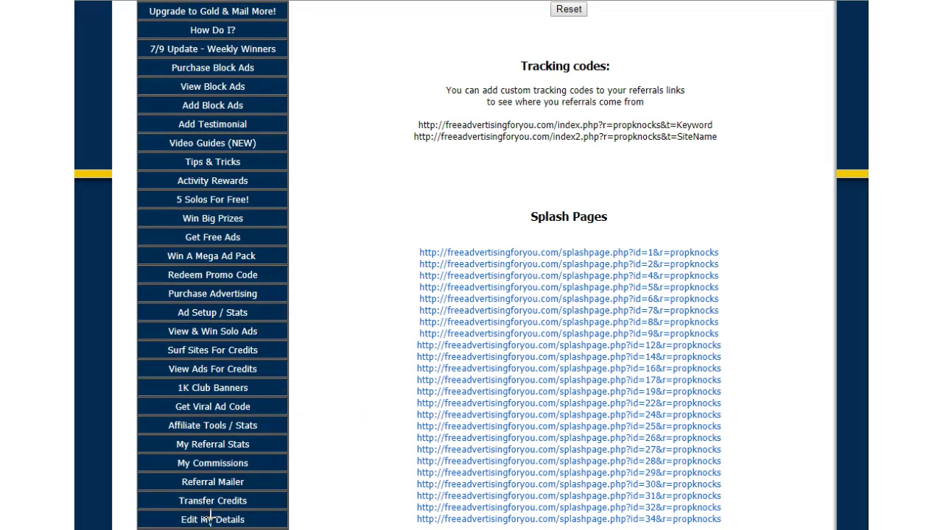
{"action": "left_click", "coordinate": [197, 313]}
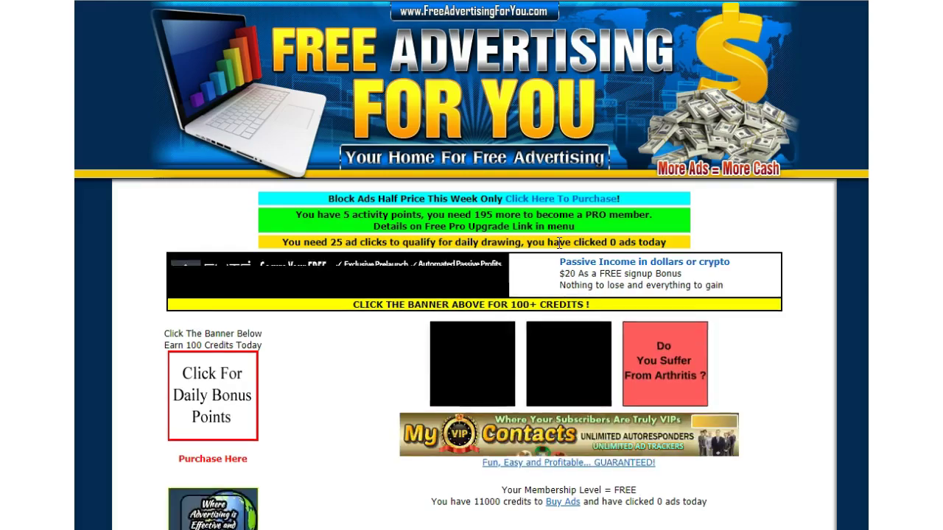
{"action": "scroll", "coordinate": [558, 251], "scroll_direction": "down", "scroll_amount": 4}
{"action": "scroll", "coordinate": [560, 251], "scroll_direction": "down", "scroll_amount": 3}
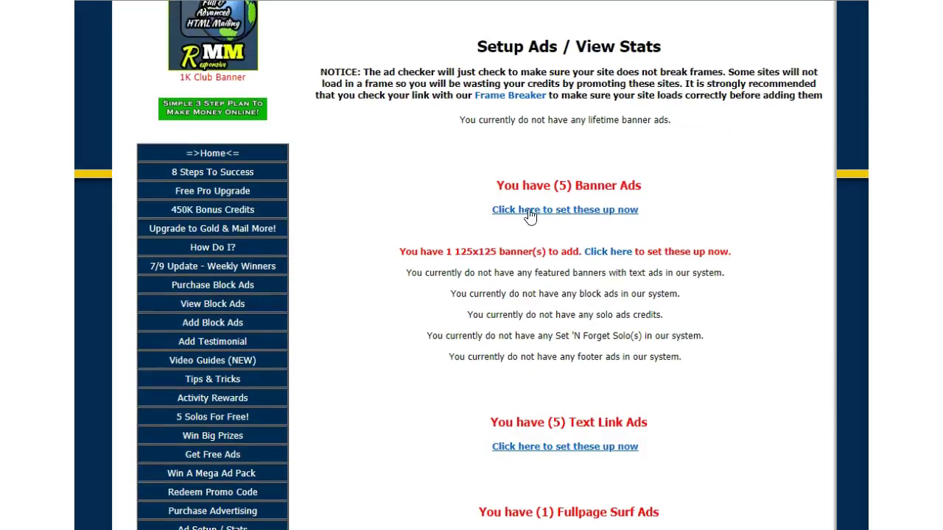
Review the available banner and text link ads, and open the setup form for the Fullpage Surf Ads
{"action": "left_click_drag", "start_coordinate": [497, 182], "coordinate": [648, 182]}
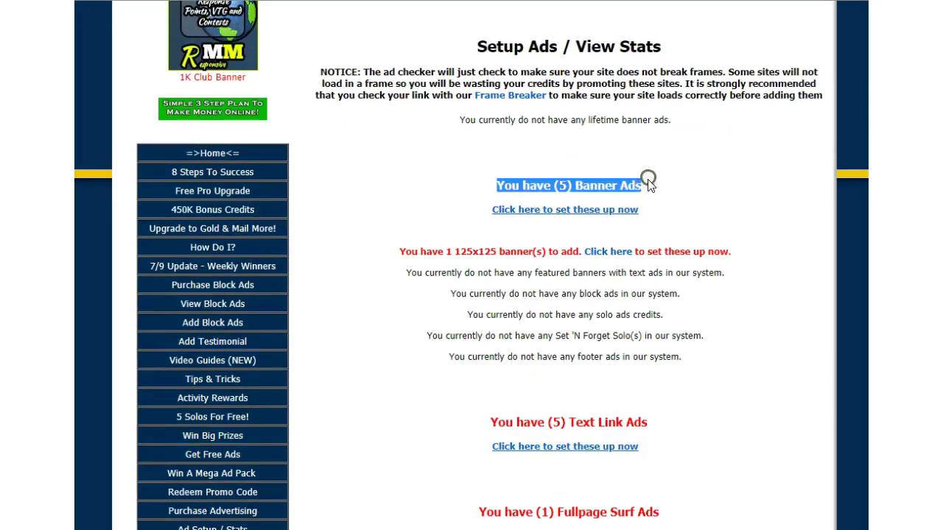
{"action": "scroll", "coordinate": [652, 221], "scroll_direction": "down", "scroll_amount": 2}
{"action": "scroll", "coordinate": [656, 251], "scroll_direction": "down", "scroll_amount": 1}
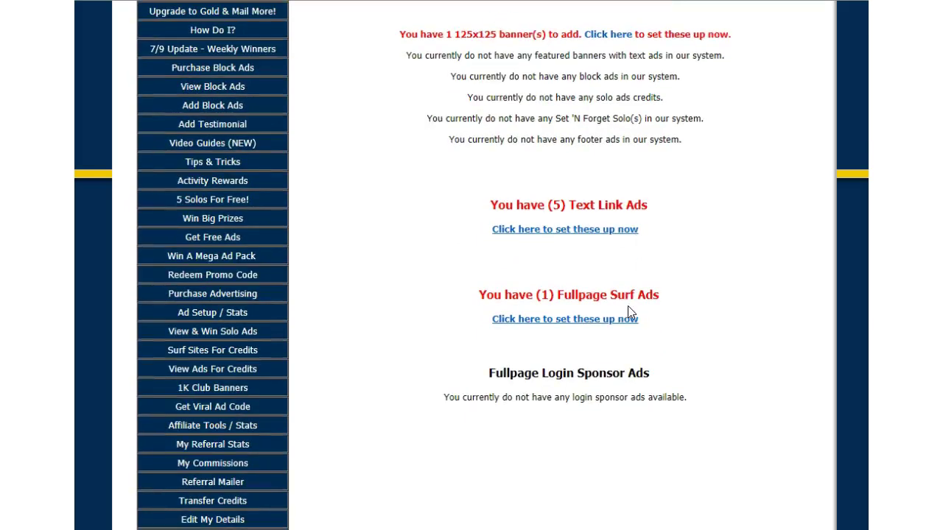
{"action": "scroll", "coordinate": [575, 280], "scroll_direction": "down", "scroll_amount": 1}
{"action": "scroll", "coordinate": [566, 318], "scroll_direction": "up", "scroll_amount": 1}
{"action": "left_click", "coordinate": [580, 324]}
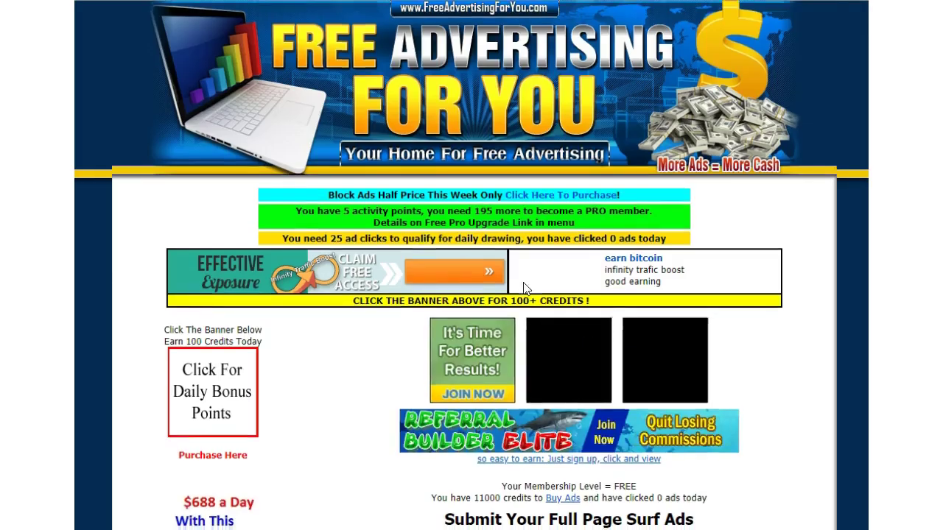
Name the full page surf ad "Really Simple System"
{"action": "scroll", "coordinate": [560, 339], "scroll_direction": "down", "scroll_amount": 3}
{"action": "left_click", "coordinate": [495, 345]}
{"action": "type", "text": "Really Siple"}
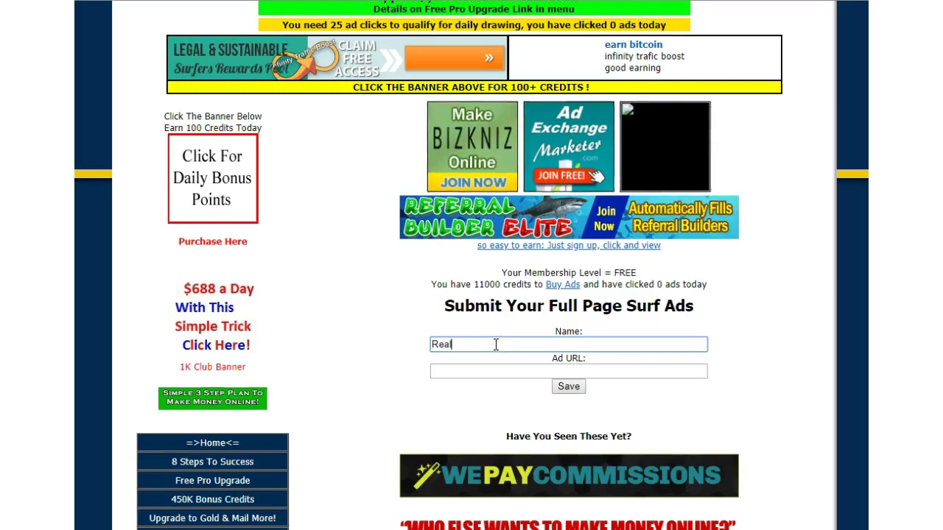
{"action": "key", "text": "BackSpace"}
{"action": "key", "text": "BackSpace"}
{"action": "key", "text": "BackSpace"}
{"action": "type", "text": "mple System"}
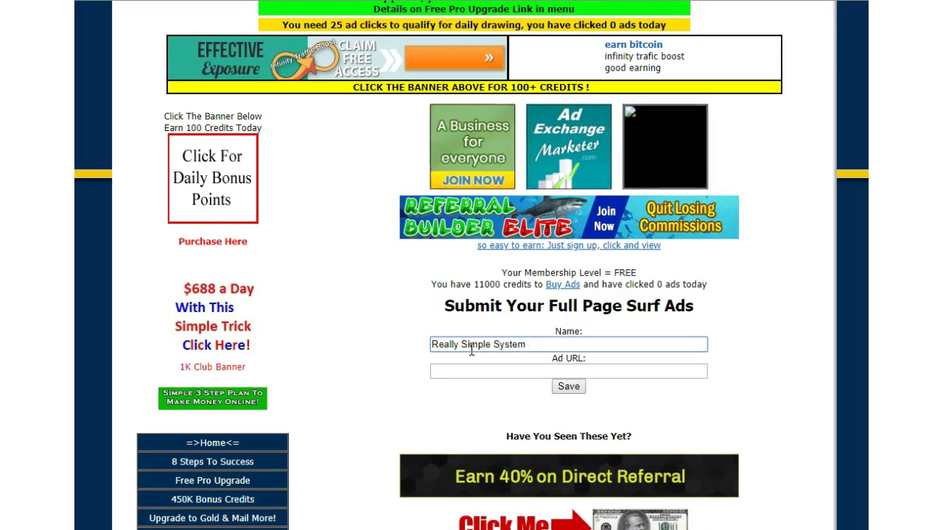
{"action": "left_click", "coordinate": [448, 374]}
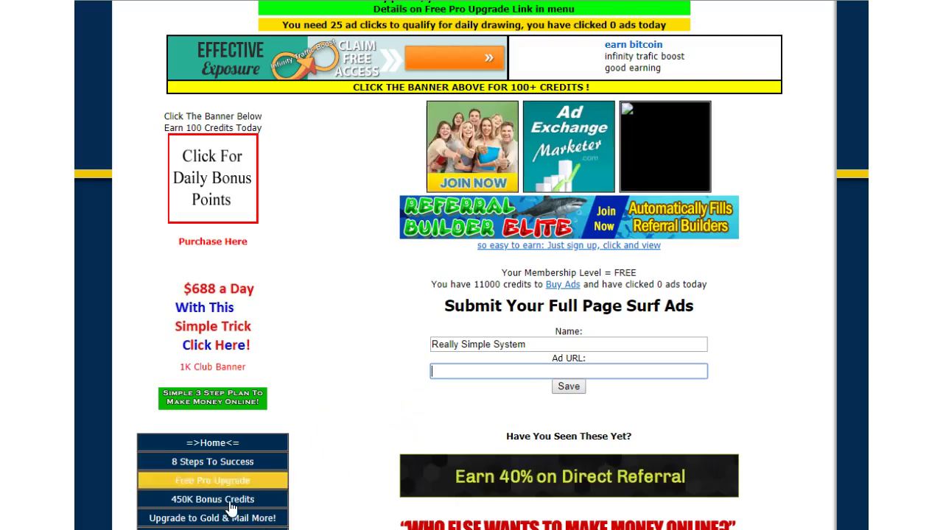
{"action": "type", "text": "http://reallysimplesys"}
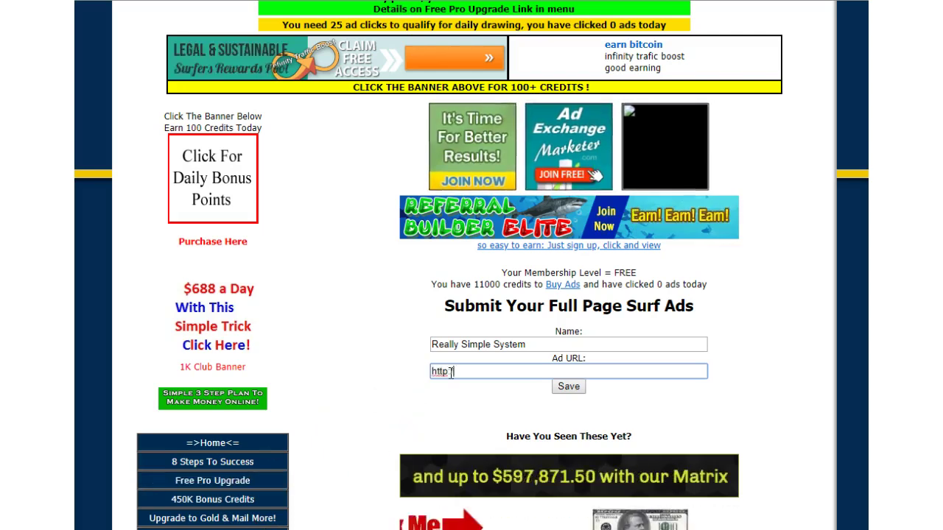
{"action": "type", "text": "tem."}
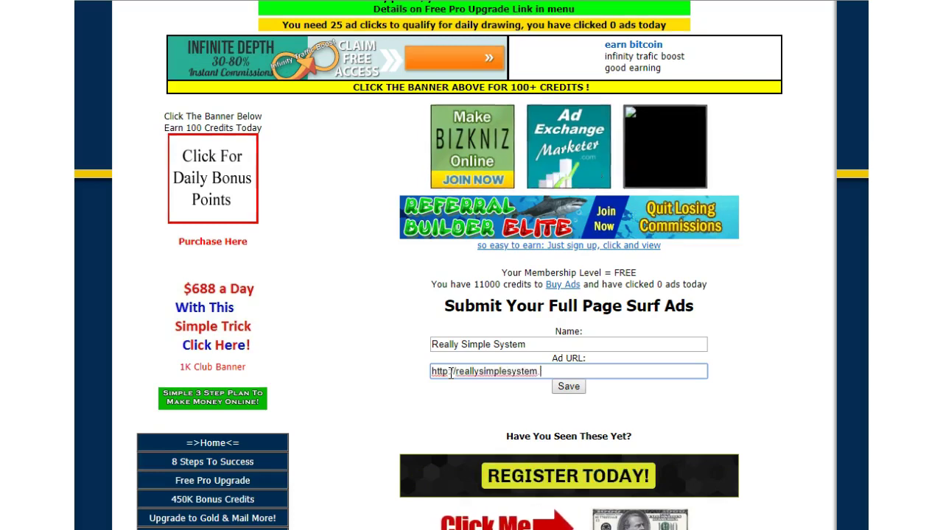
{"action": "type", "text": "com/d"}
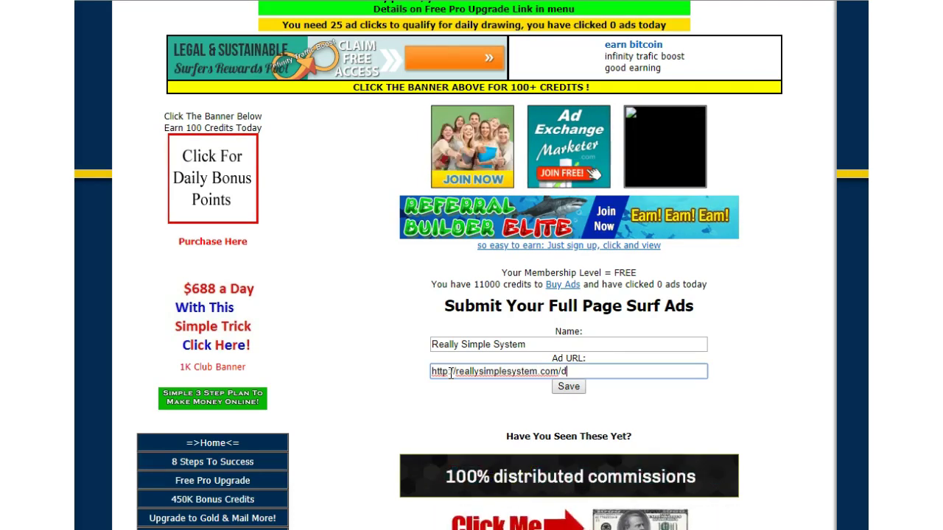
{"action": "type", "text": "ap/a/?"}
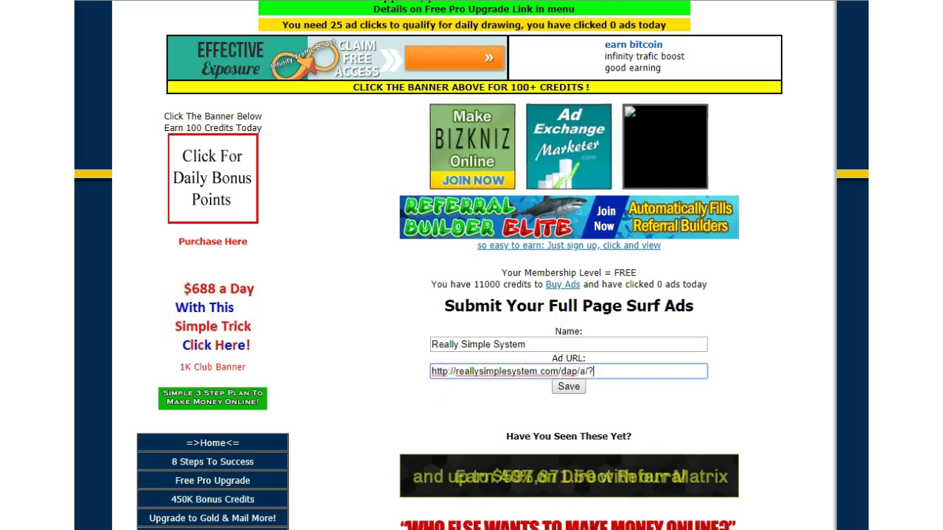
{"action": "key", "text": "ctrl+a"}
{"action": "type", "text": "https://reallysimplesystem.com/dap/a/?a=1"}
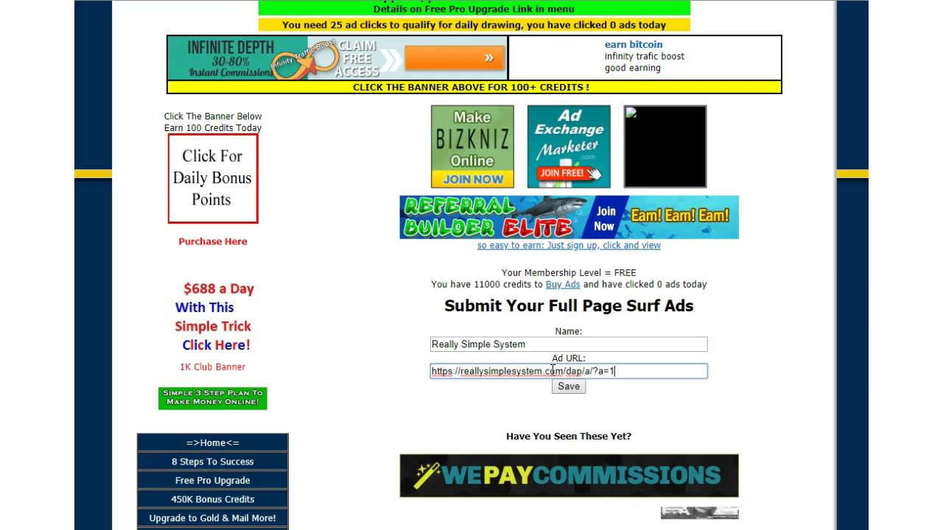
{"action": "left_click", "coordinate": [562, 392]}
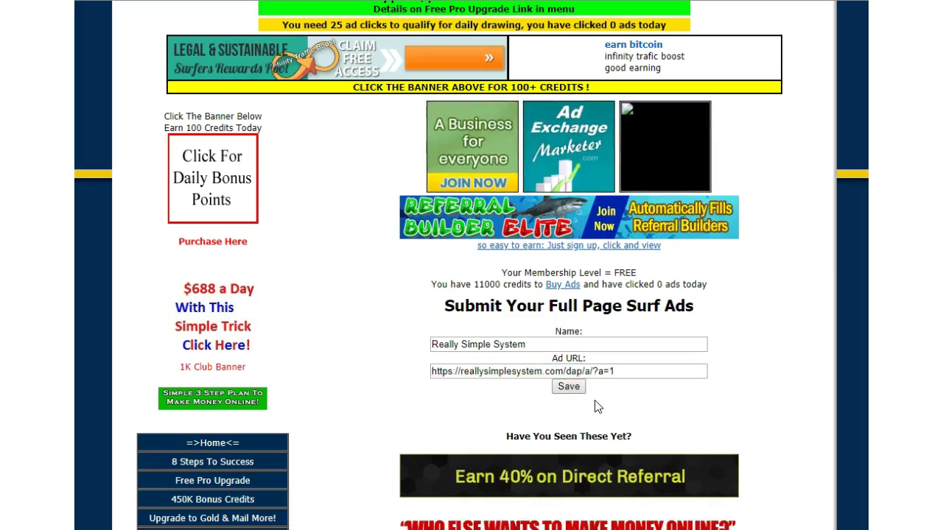
{"action": "left_click", "coordinate": [569, 387]}
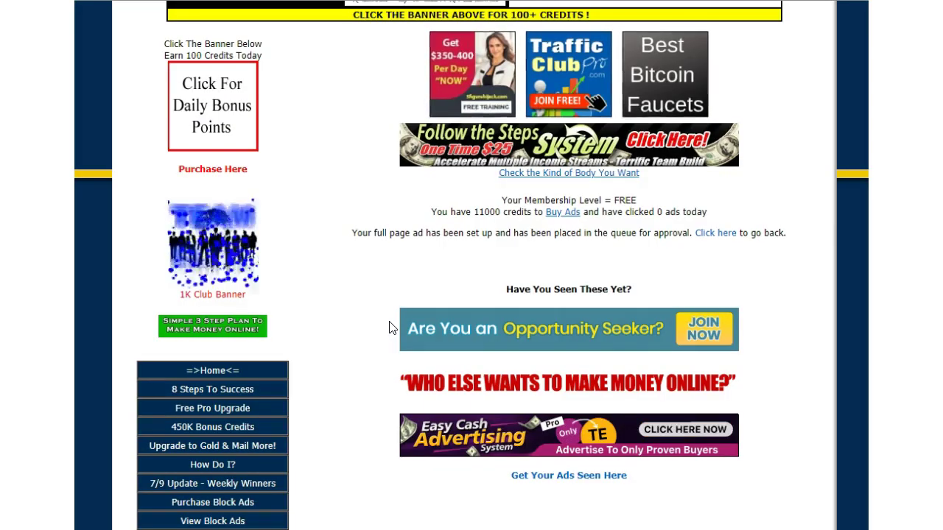
{"action": "scroll", "coordinate": [392, 329], "scroll_direction": "down", "scroll_amount": 2}
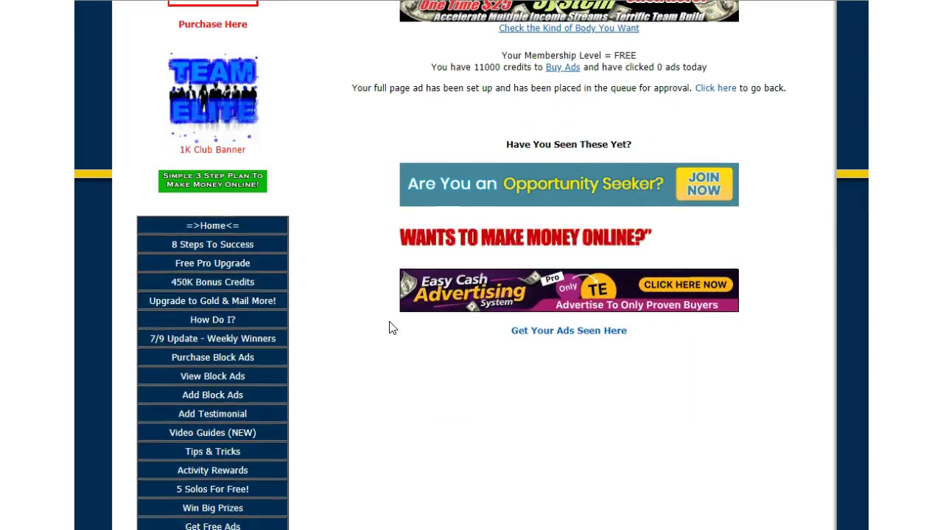
{"action": "scroll", "coordinate": [392, 328], "scroll_direction": "down", "scroll_amount": 3}
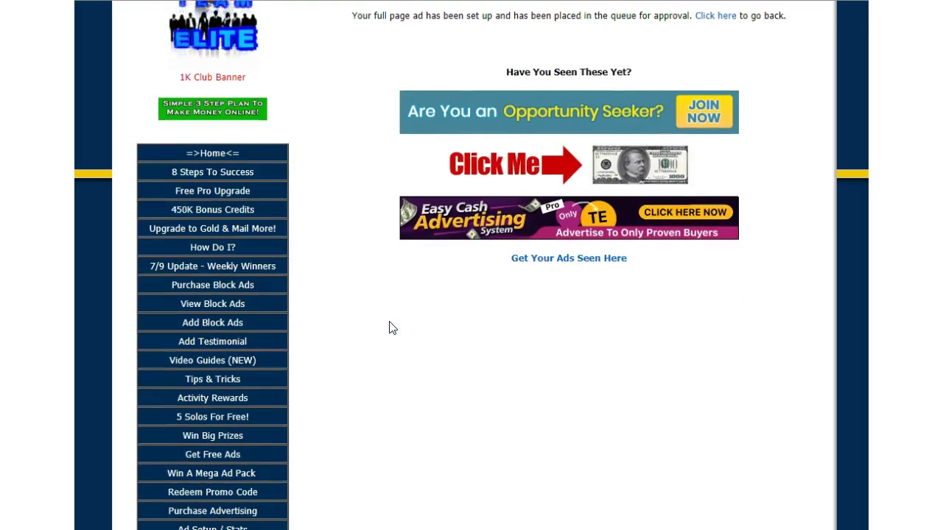
Return to the Ad Setup / Stats page and check the Really Simple System listing under Fullpage Surf Ad Stats
{"action": "scroll", "coordinate": [392, 328], "scroll_direction": "down", "scroll_amount": 2}
{"action": "scroll", "coordinate": [392, 328], "scroll_direction": "down", "scroll_amount": 1}
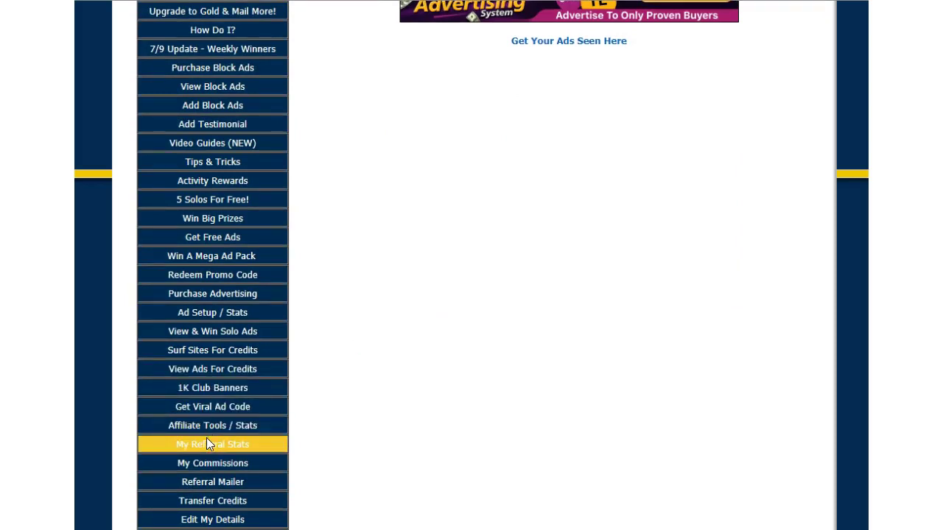
{"action": "scroll", "coordinate": [209, 442], "scroll_direction": "up", "scroll_amount": 1}
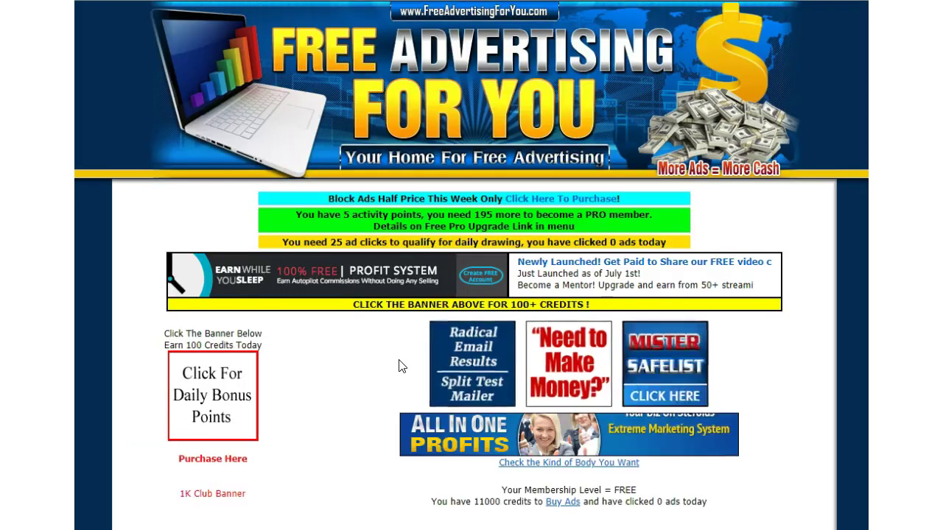
{"action": "scroll", "coordinate": [401, 364], "scroll_direction": "down", "scroll_amount": 3}
{"action": "scroll", "coordinate": [400, 366], "scroll_direction": "down", "scroll_amount": 8}
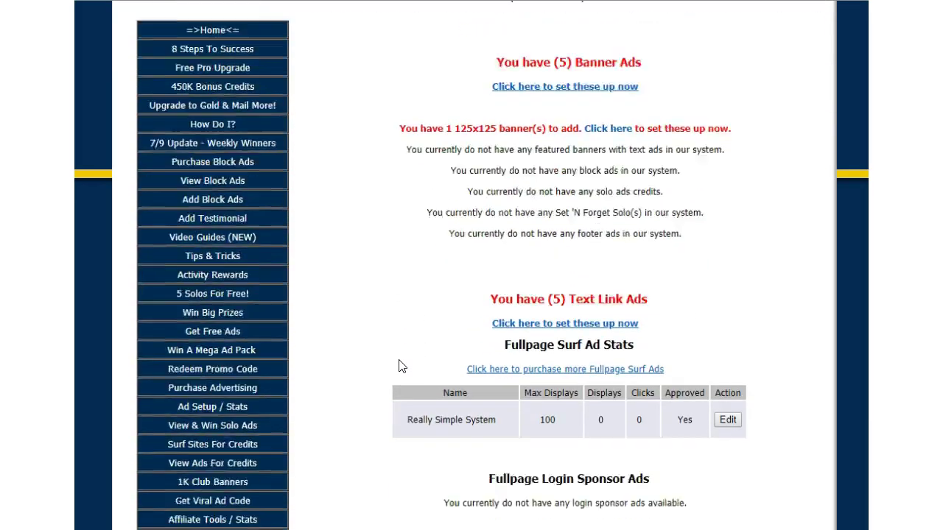
{"action": "scroll", "coordinate": [497, 414], "scroll_direction": "up", "scroll_amount": 1}
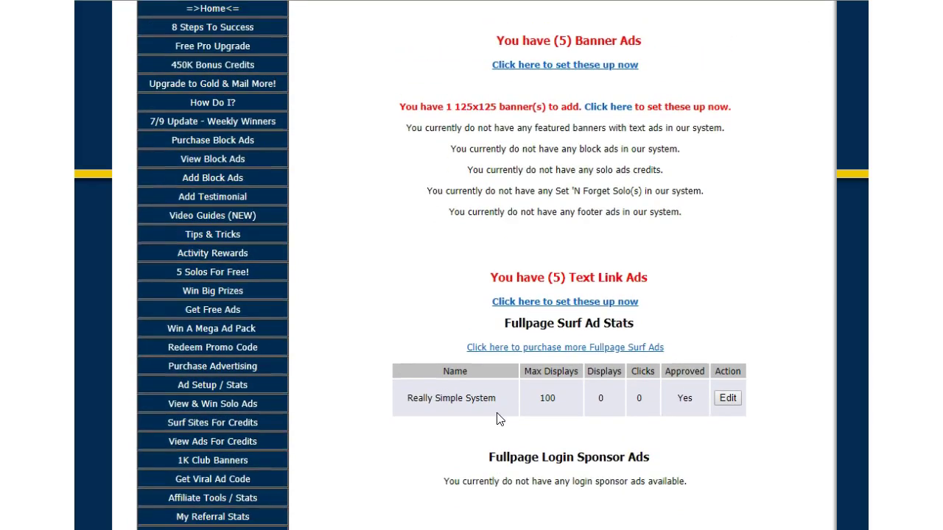
Open the lifetime GOLD membership upgrade page and review its ads, benefits and credit comparison table
{"action": "left_click", "coordinate": [212, 527]}
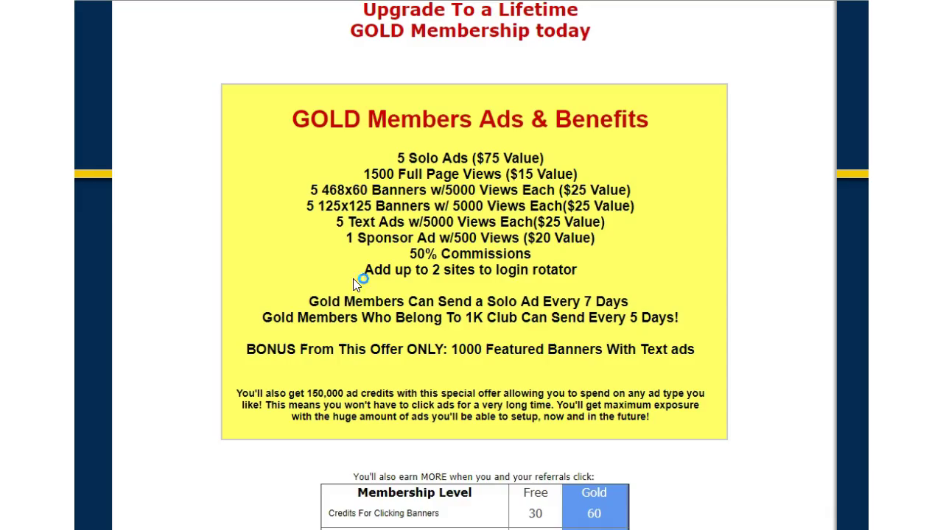
{"action": "scroll", "coordinate": [428, 185], "scroll_direction": "up", "scroll_amount": 1}
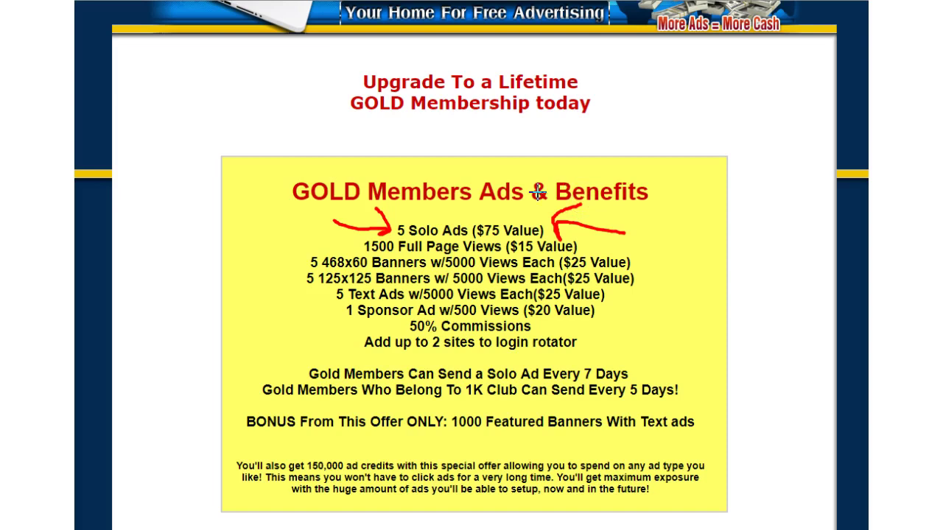
{"action": "scroll", "coordinate": [365, 339], "scroll_direction": "down", "scroll_amount": 5}
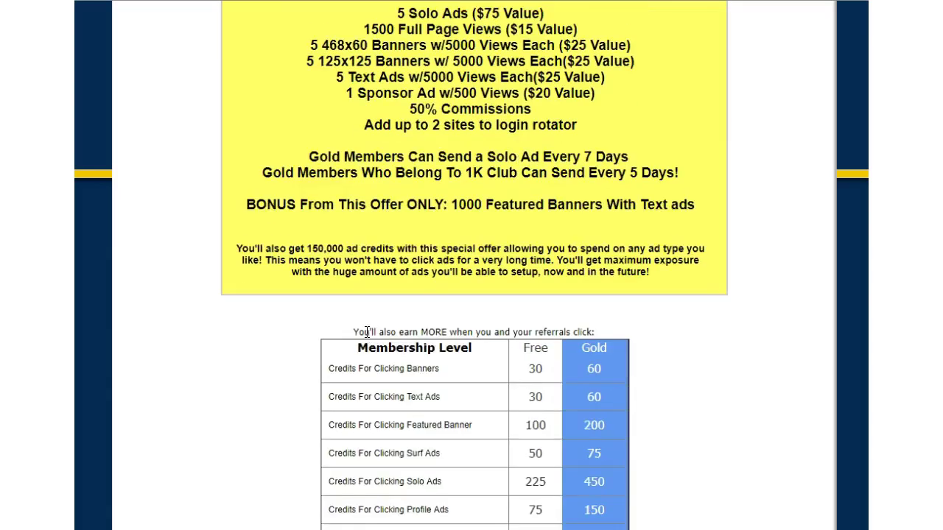
{"action": "scroll", "coordinate": [365, 335], "scroll_direction": "up", "scroll_amount": 7}
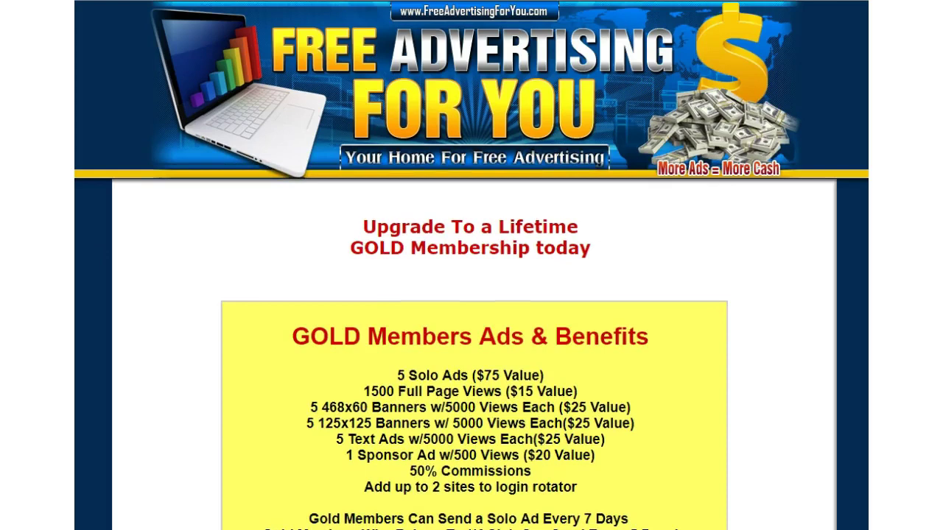
Go back to the Ad Setup / Stats page and open the setup form for the five available Banner Ads
{"action": "scroll", "coordinate": [239, 198], "scroll_direction": "down", "scroll_amount": 10}
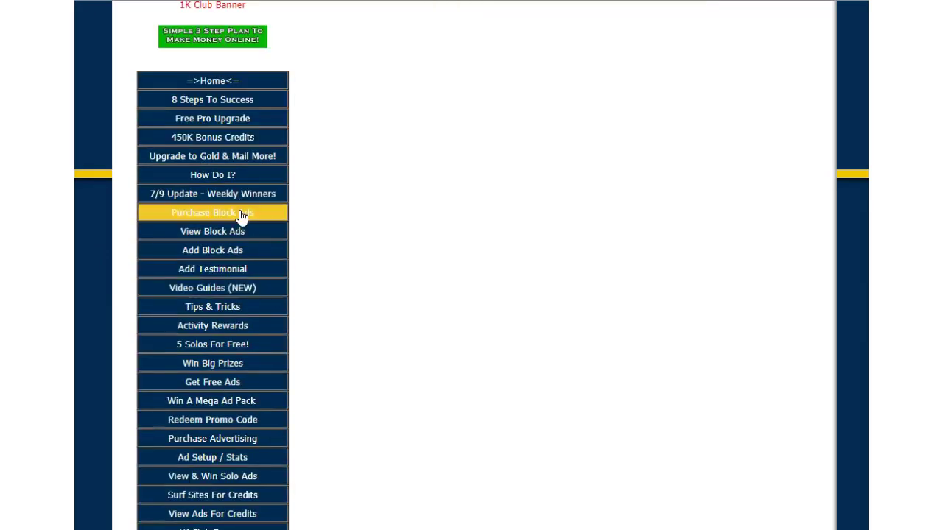
{"action": "scroll", "coordinate": [241, 215], "scroll_direction": "down", "scroll_amount": 3}
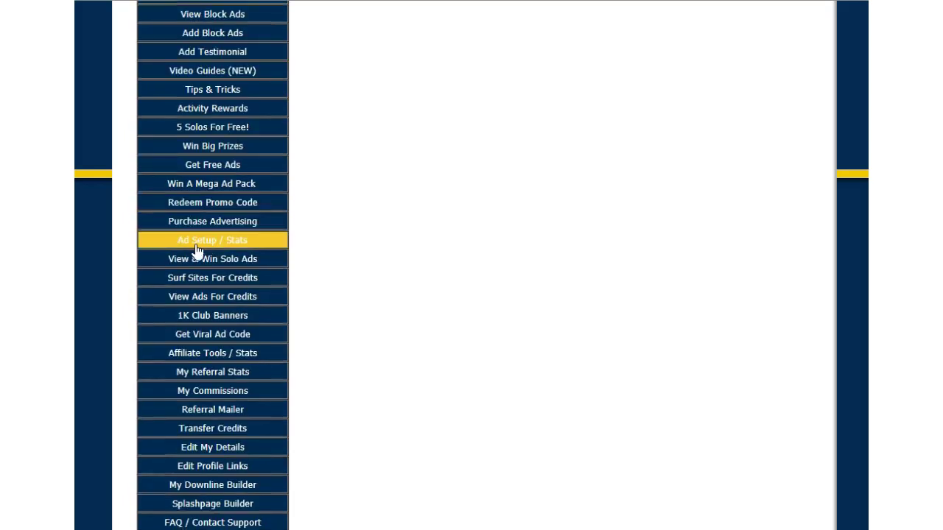
{"action": "left_click", "coordinate": [192, 246]}
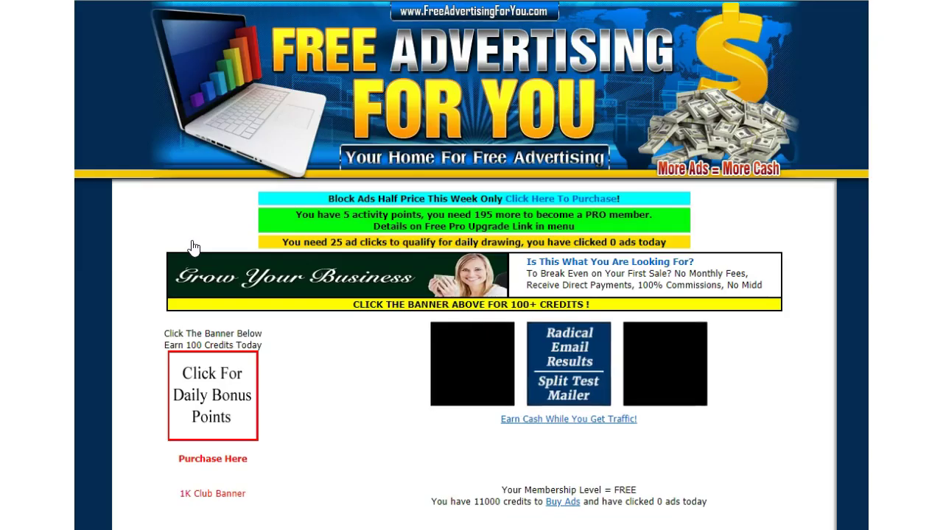
{"action": "scroll", "coordinate": [600, 211], "scroll_direction": "down", "scroll_amount": 7}
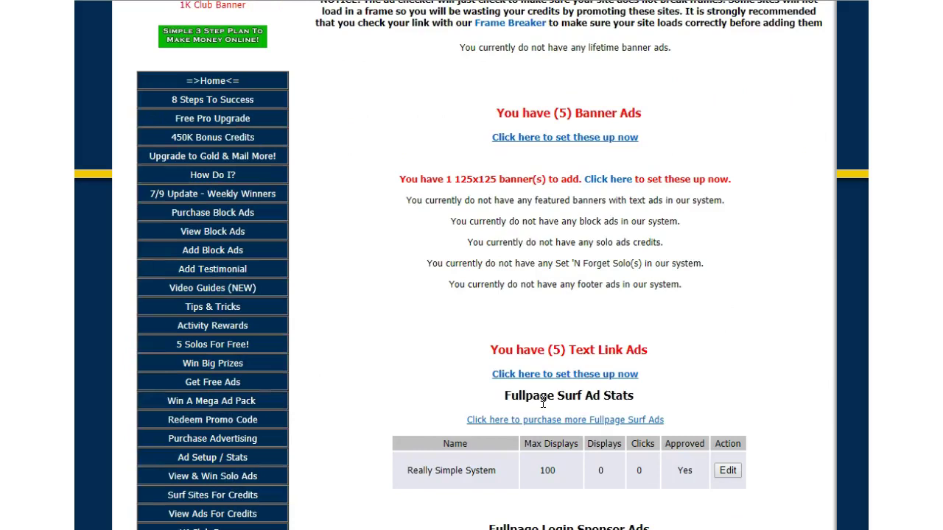
{"action": "scroll", "coordinate": [520, 254], "scroll_direction": "up", "scroll_amount": 1}
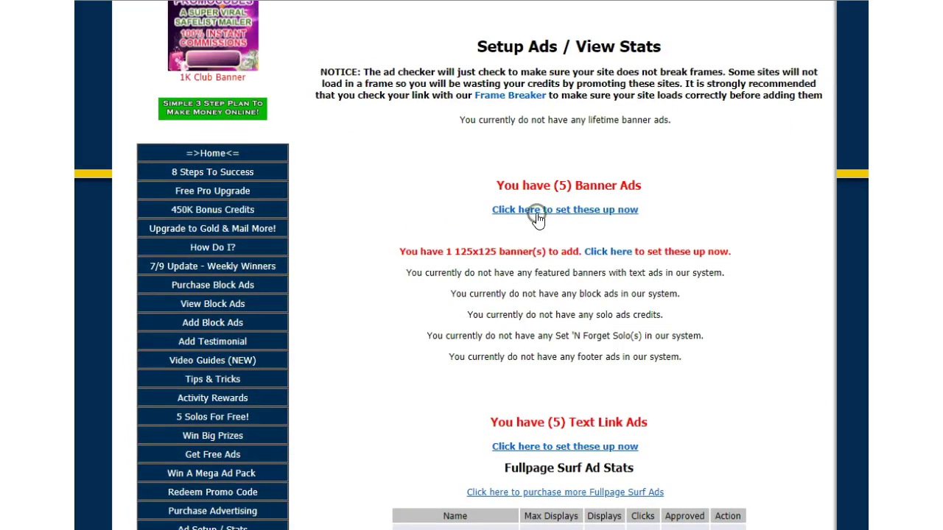
{"action": "left_click", "coordinate": [536, 210]}
Name the 468x60 banner ad "Really Simple System"
{"action": "scroll", "coordinate": [516, 294], "scroll_direction": "down", "scroll_amount": 4}
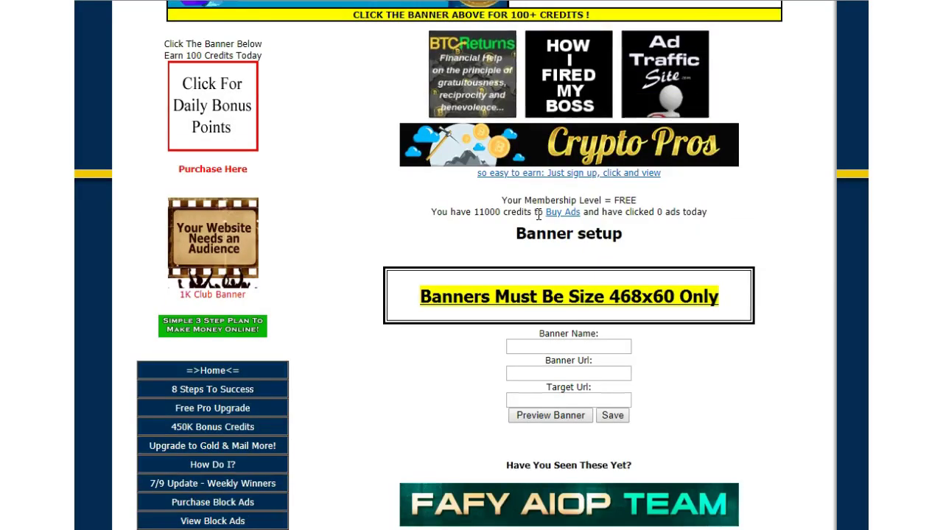
{"action": "left_click", "coordinate": [554, 345]}
{"action": "type", "text": "Really Simple System"}
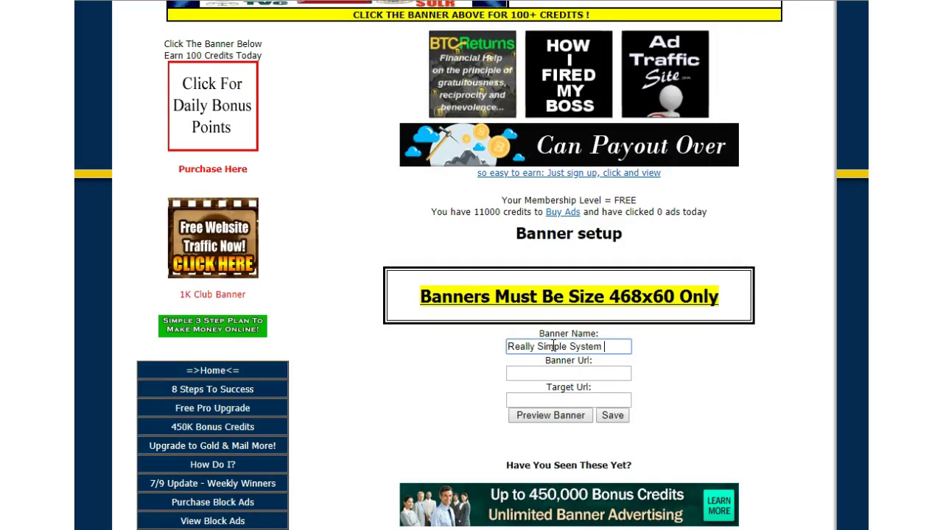
{"action": "key", "text": "Tab"}
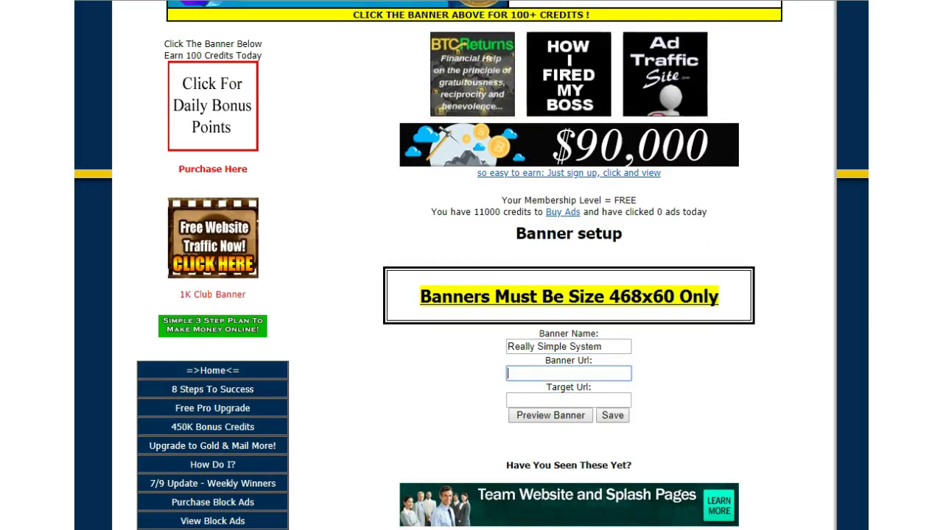
{"action": "key", "text": "ctrl+Tab"}
{"action": "left_click_drag", "start_coordinate": [406, 387], "coordinate": [185, 399]}
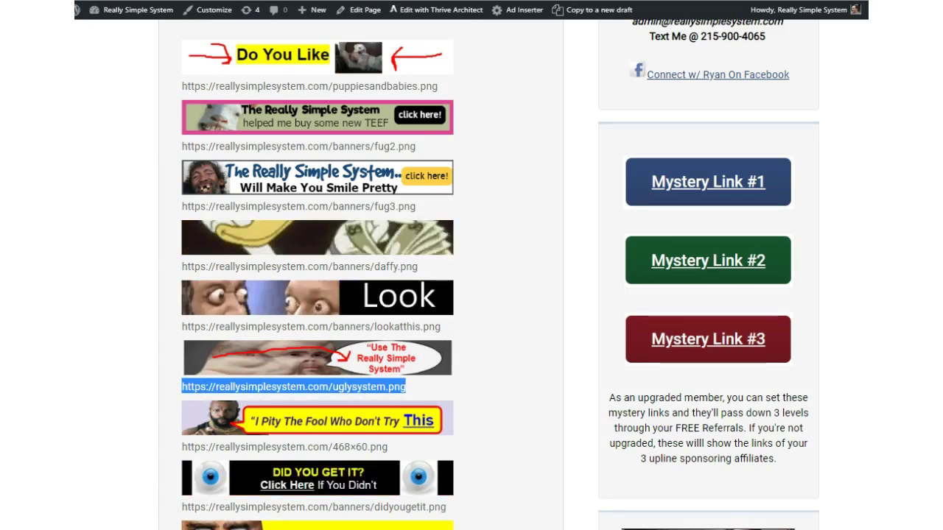
{"action": "key", "text": "ctrl+Tab"}
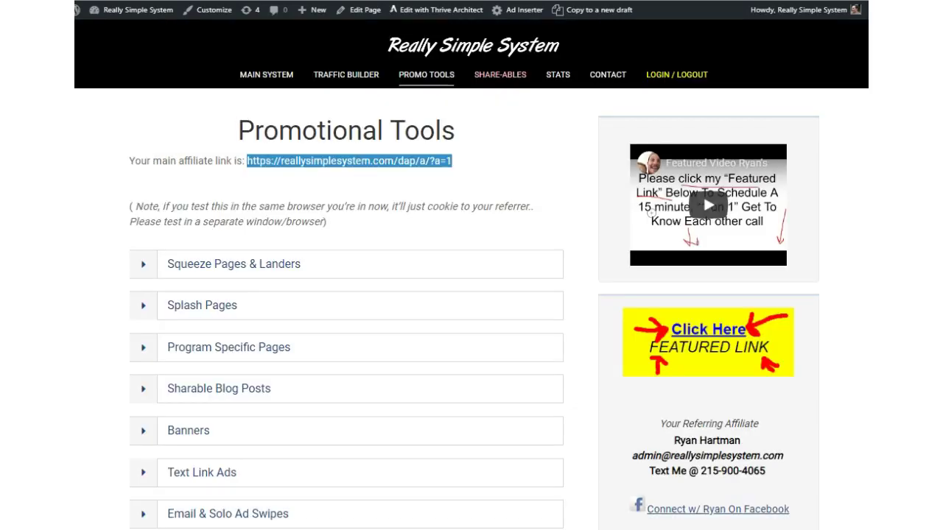
{"action": "key", "text": "ctrl+shift+Tab"}
{"action": "key", "text": "ctrl+shift+Tab"}
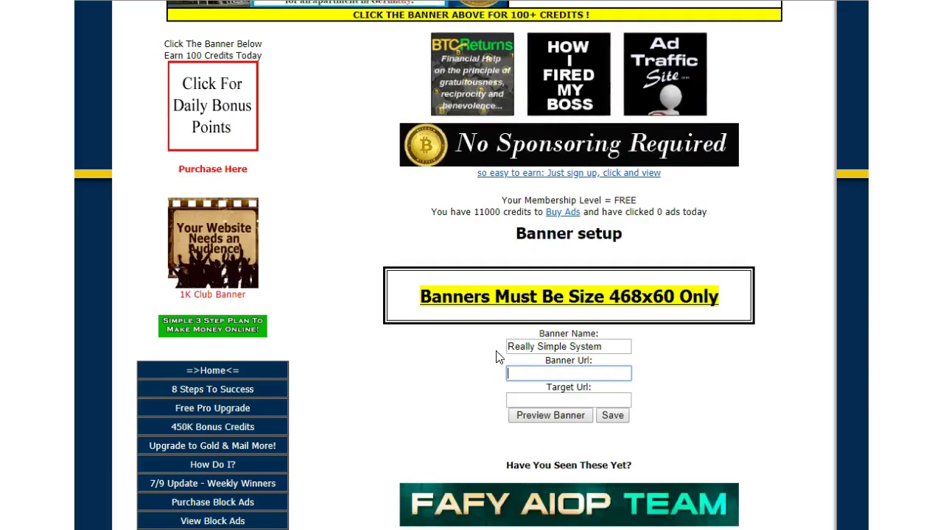
{"action": "left_click", "coordinate": [528, 403]}
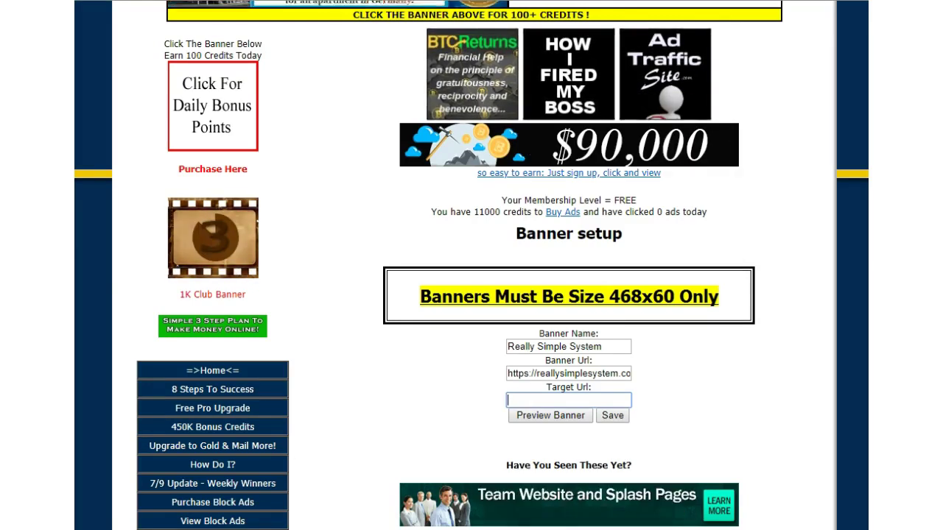
{"action": "key", "text": "alt+Tab"}
{"action": "scroll", "coordinate": [408, 229], "scroll_direction": "up", "scroll_amount": 6}
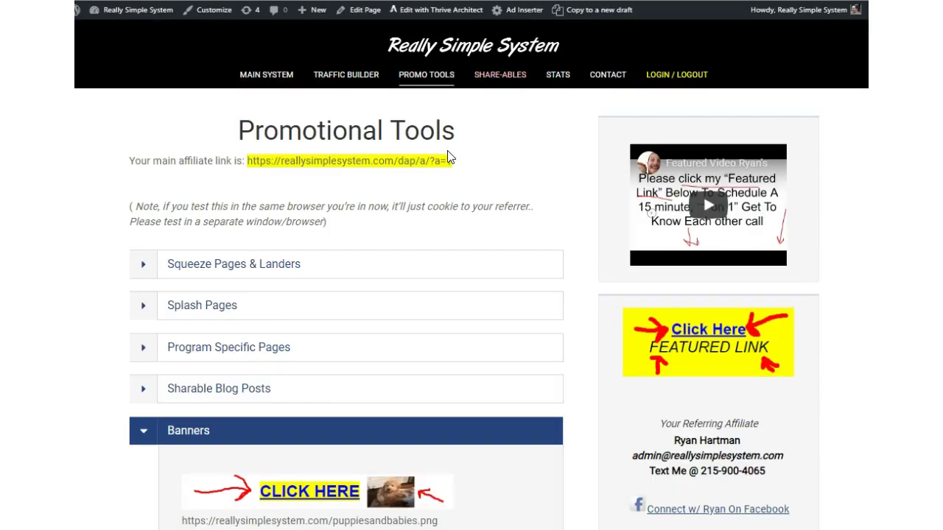
{"action": "left_click_drag", "start_coordinate": [293, 158], "coordinate": [246, 157]}
{"action": "key", "text": "ctrl+c"}
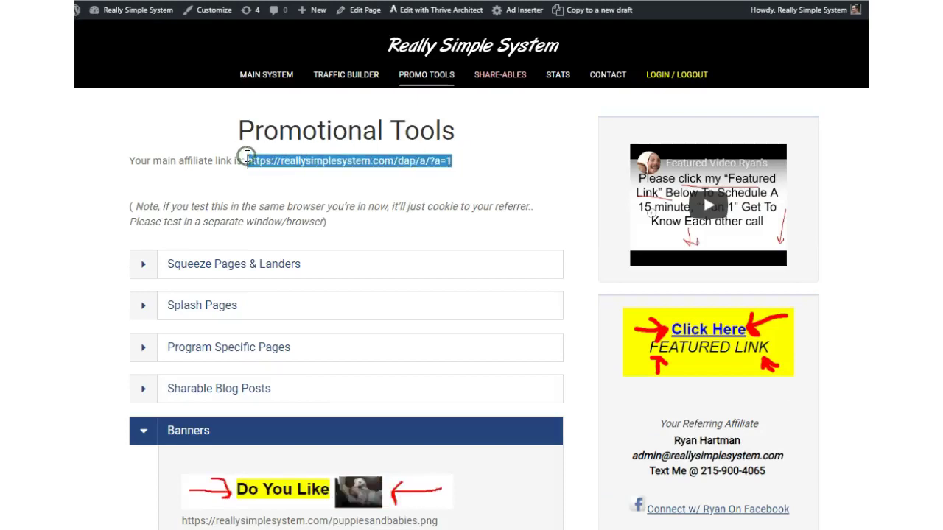
{"action": "key", "text": "alt+Tab"}
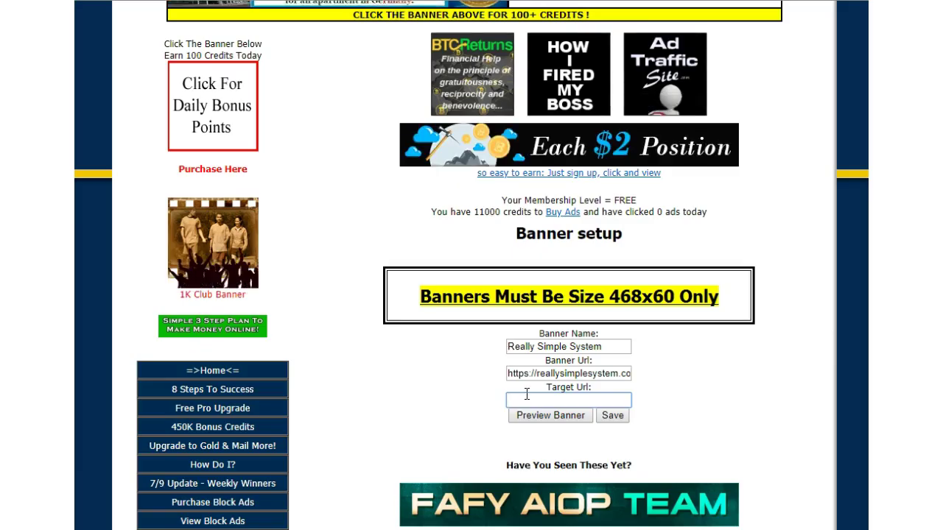
{"action": "key", "text": "ctrl+v"}
Preview the banner, close the preview, save the banner ad and let the frame-breaking link test run
{"action": "left_click", "coordinate": [529, 417]}
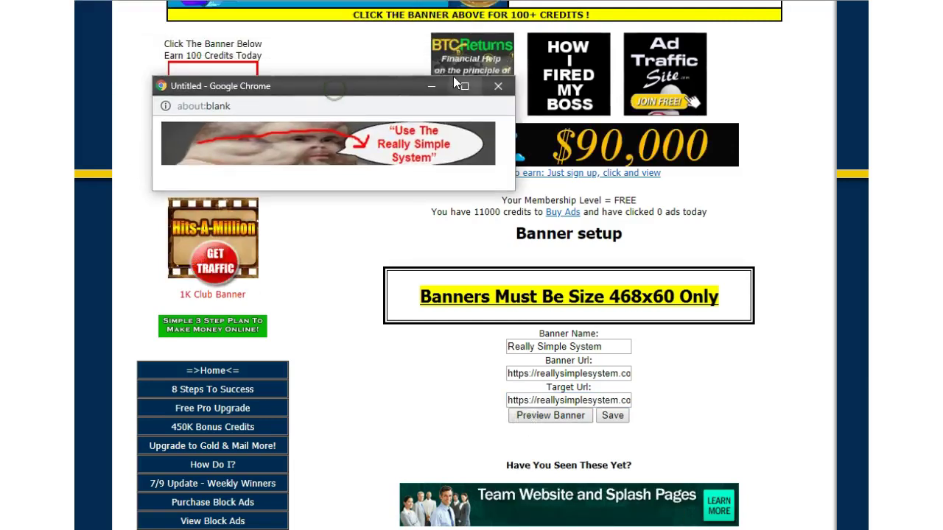
{"action": "left_click", "coordinate": [496, 88]}
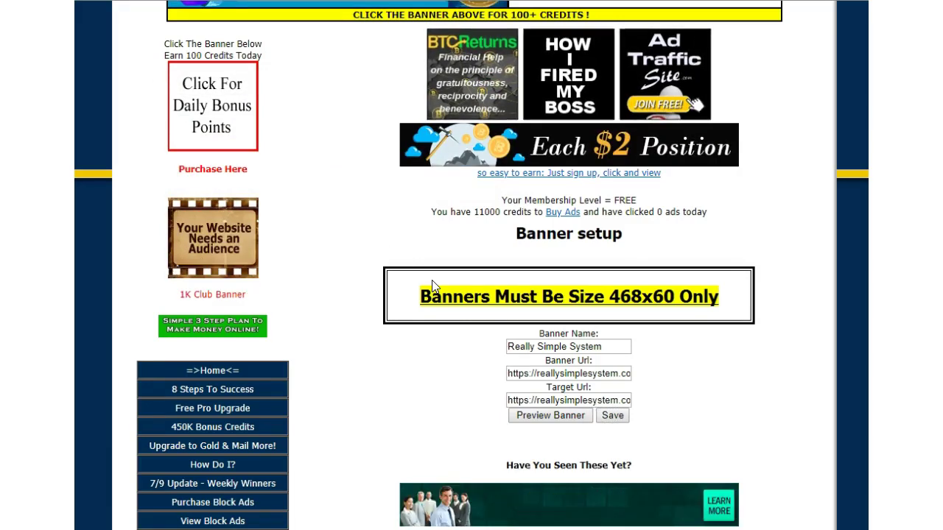
{"action": "key", "text": "Return"}
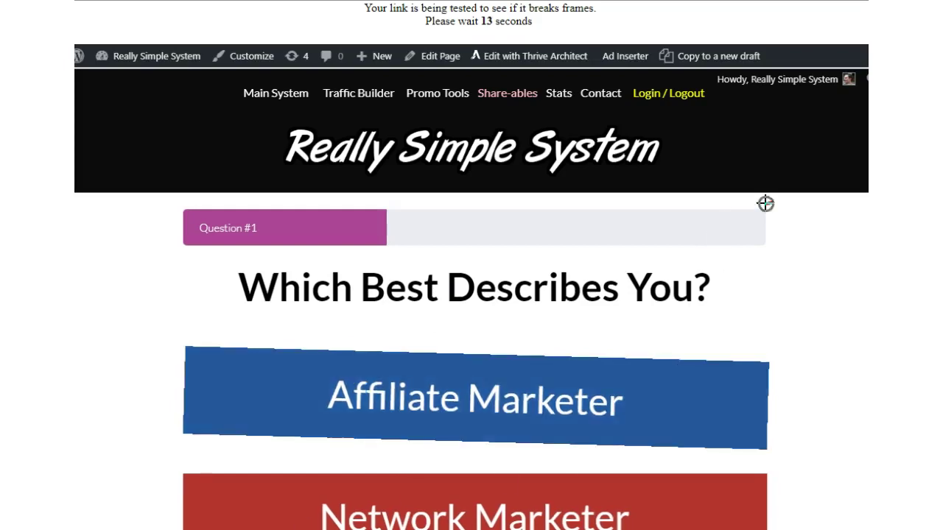
{"action": "left_click_drag", "start_coordinate": [764, 204], "coordinate": [793, 492]}
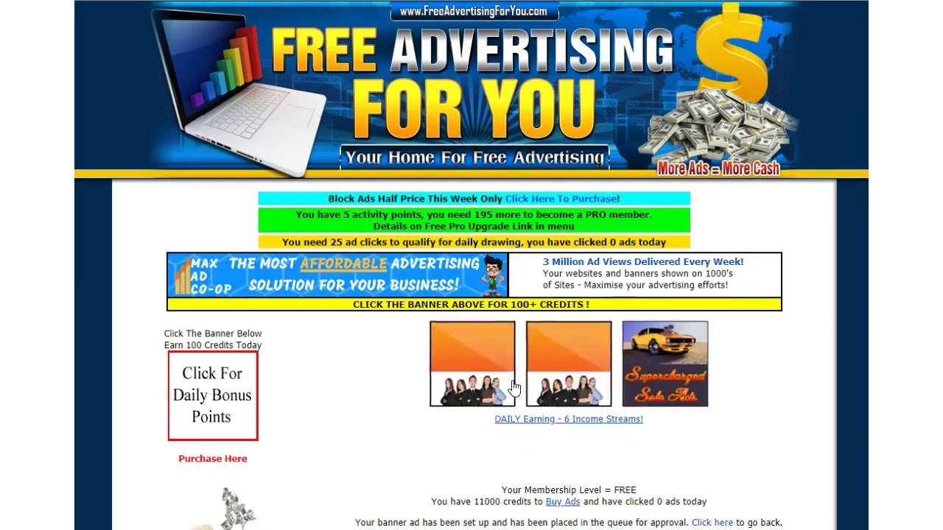
Open the advertising purchase page and find the Lifetime Banner offer
{"action": "scroll", "coordinate": [499, 340], "scroll_direction": "down", "scroll_amount": 6}
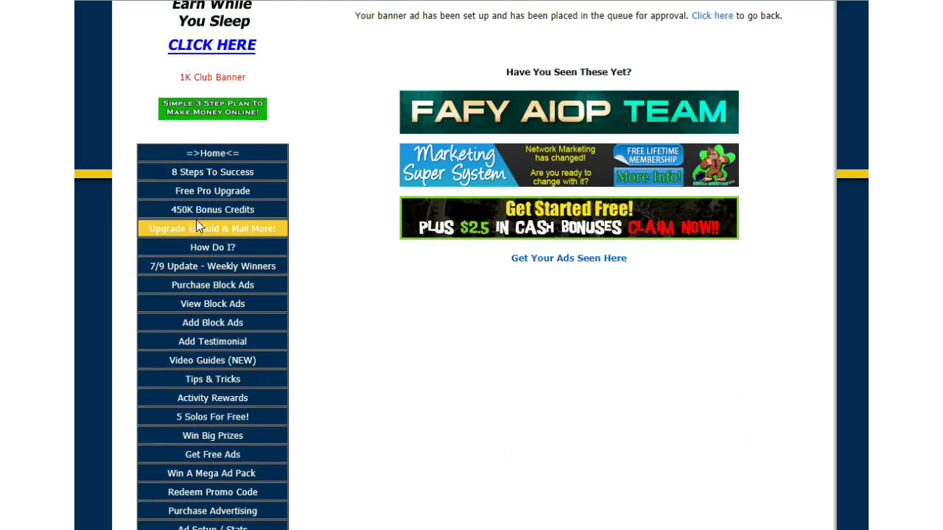
{"action": "scroll", "coordinate": [212, 193], "scroll_direction": "down", "scroll_amount": 1}
{"action": "scroll", "coordinate": [213, 194], "scroll_direction": "down", "scroll_amount": 3}
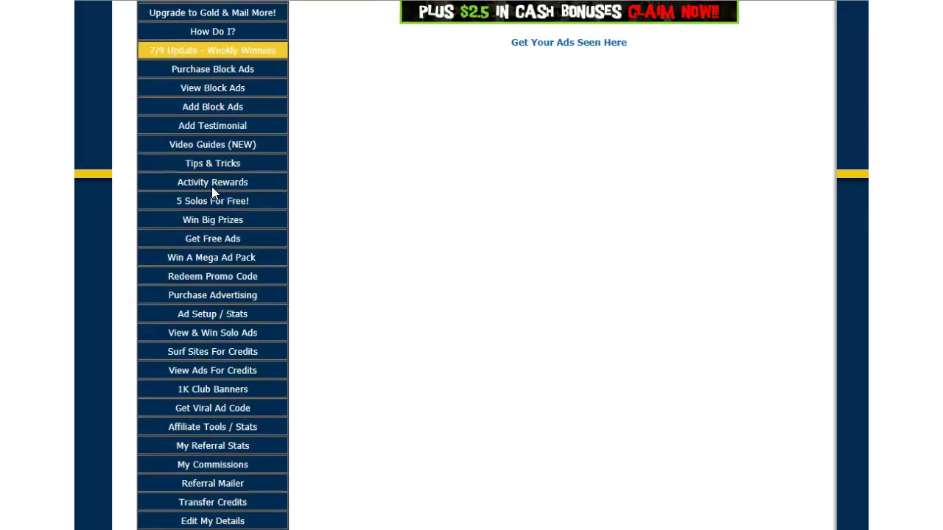
{"action": "scroll", "coordinate": [212, 194], "scroll_direction": "down", "scroll_amount": 3}
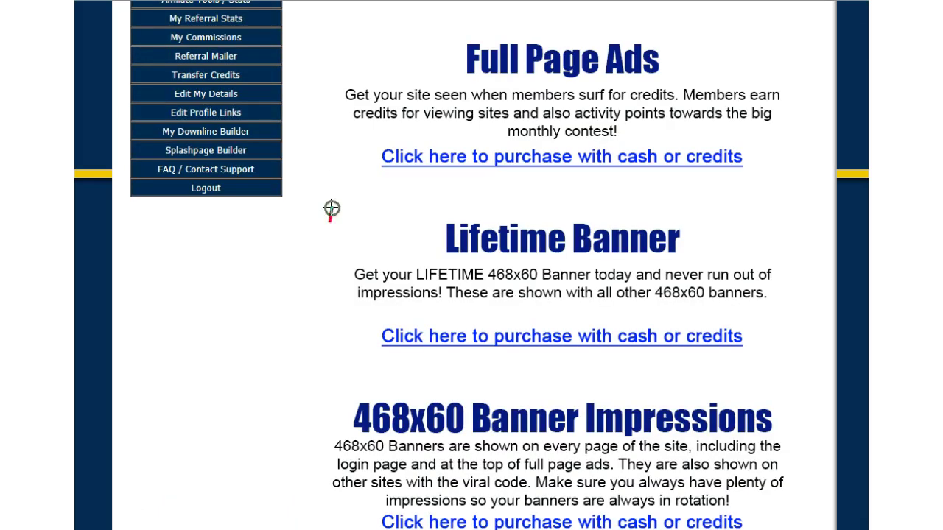
{"action": "left_click_drag", "start_coordinate": [462, 381], "coordinate": [843, 318]}
{"action": "left_click_drag", "start_coordinate": [438, 145], "coordinate": [557, 200]}
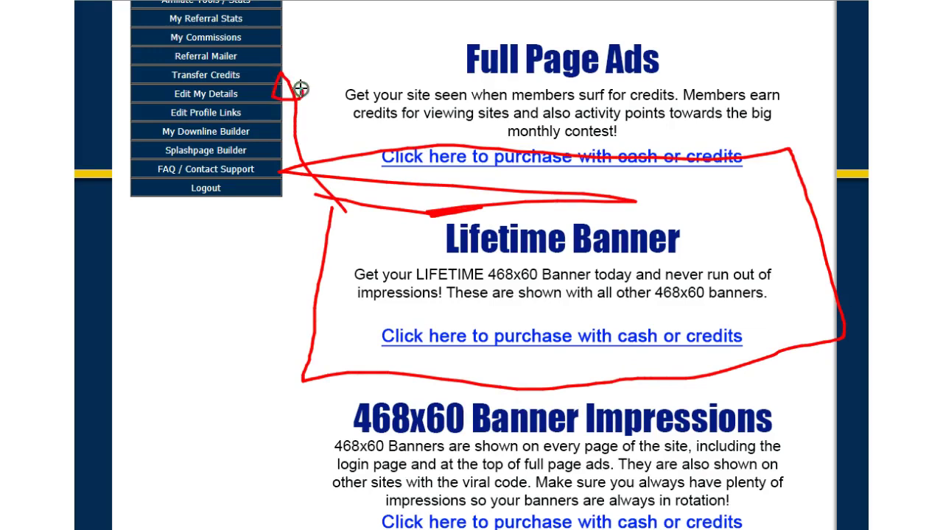
{"action": "key", "text": "Escape"}
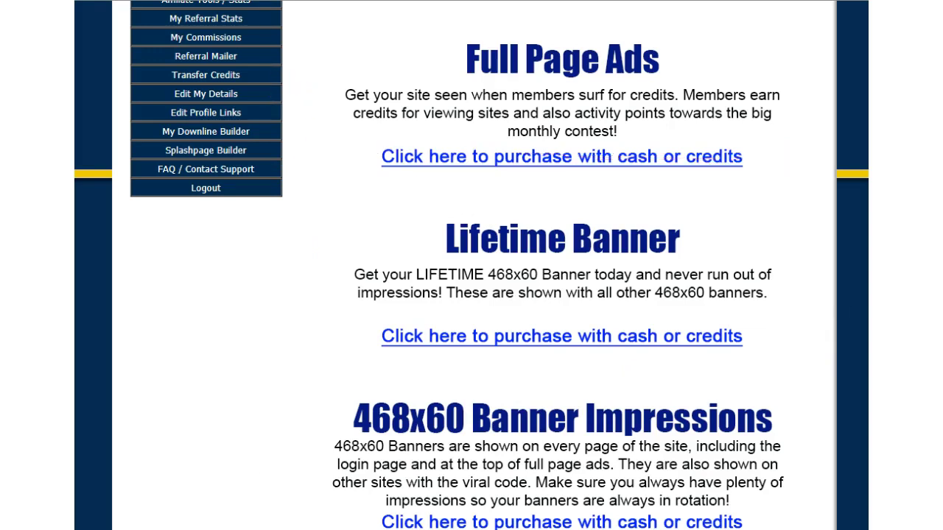
Open the Lifetime Banner purchase options and review the cash and credit prices for one or two banners
{"action": "left_click", "coordinate": [470, 338]}
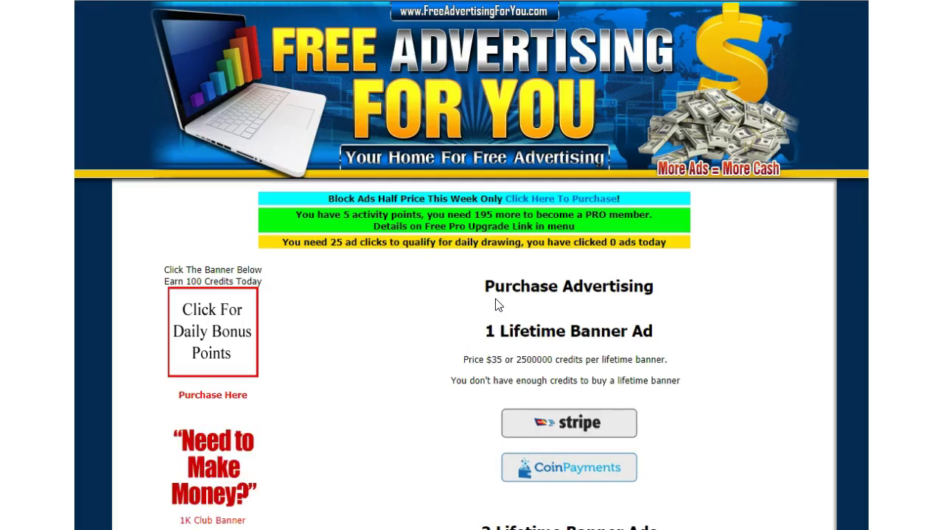
{"action": "scroll", "coordinate": [495, 301], "scroll_direction": "down", "scroll_amount": 1}
{"action": "scroll", "coordinate": [496, 301], "scroll_direction": "up", "scroll_amount": 1}
{"action": "scroll", "coordinate": [496, 301], "scroll_direction": "down", "scroll_amount": 2}
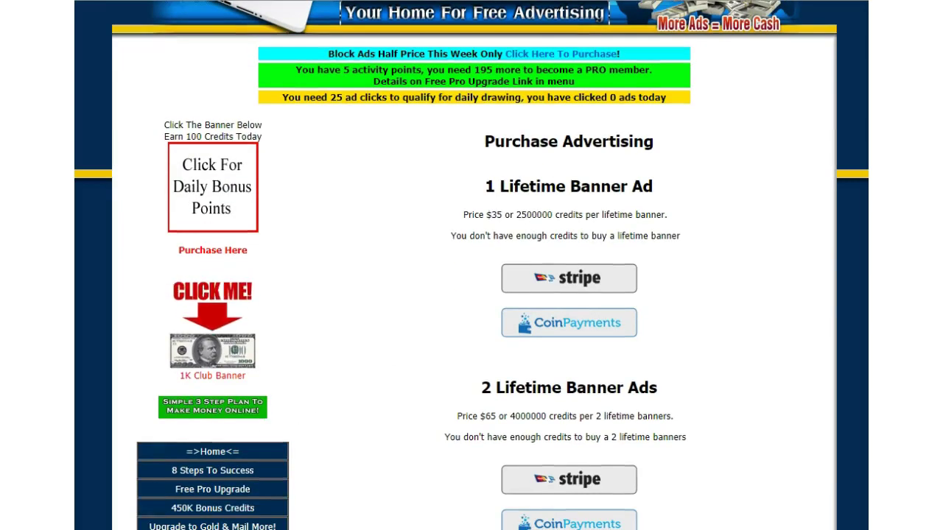
{"action": "left_click_drag", "start_coordinate": [442, 205], "coordinate": [768, 255]}
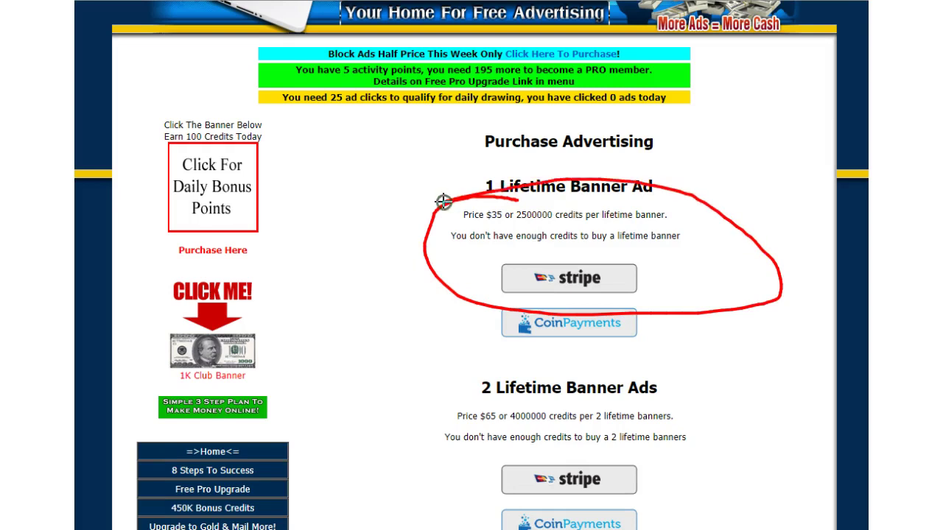
Clear the drawn annotation and compare the packages of one, two and three Lifetime Banner Ads with their payment options
{"action": "key", "text": "Escape"}
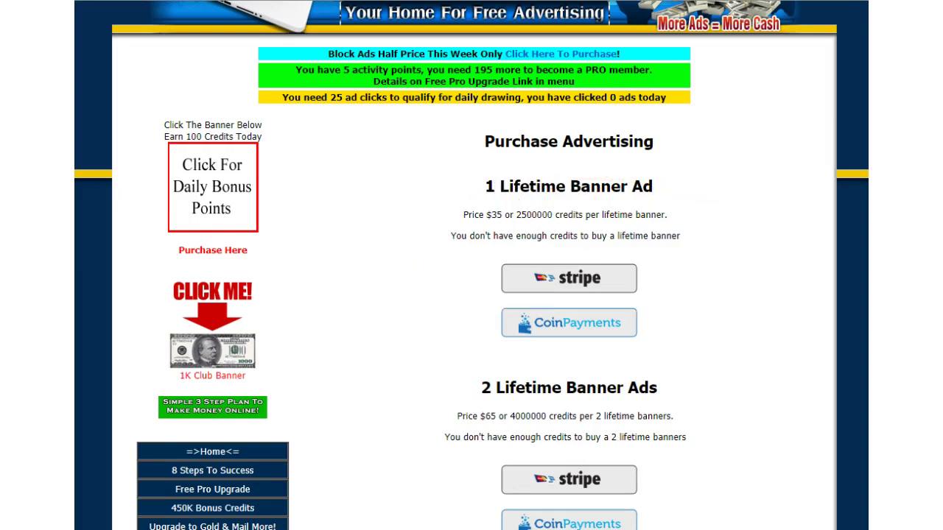
{"action": "scroll", "coordinate": [454, 286], "scroll_direction": "up", "scroll_amount": 2}
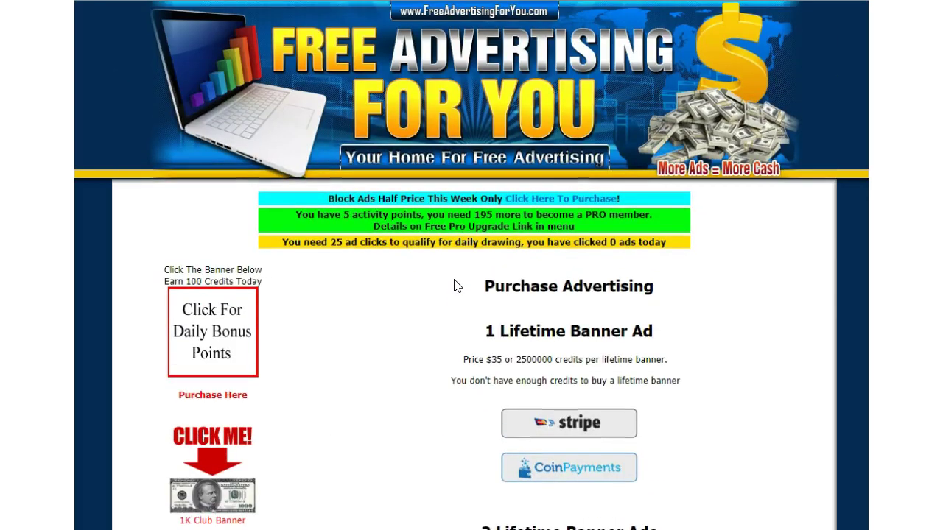
{"action": "scroll", "coordinate": [528, 330], "scroll_direction": "down", "scroll_amount": 3}
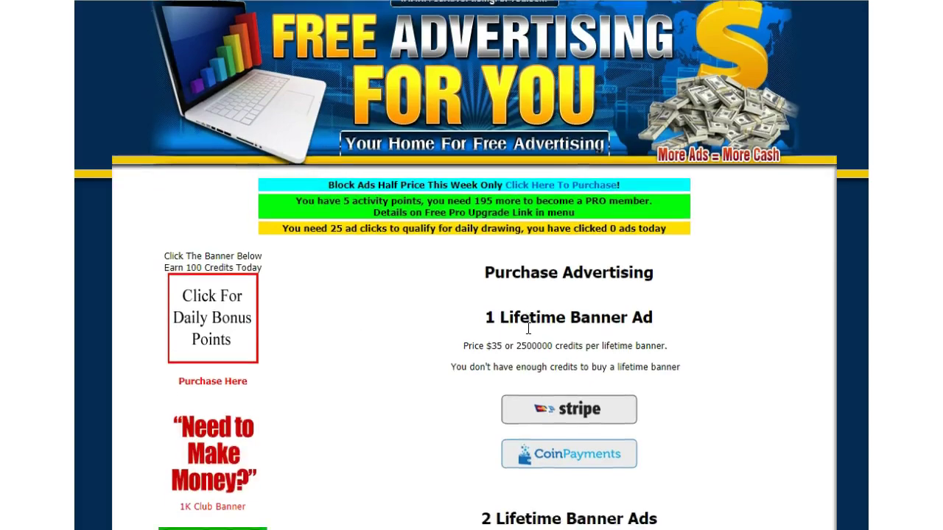
{"action": "scroll", "coordinate": [526, 332], "scroll_direction": "down", "scroll_amount": 5}
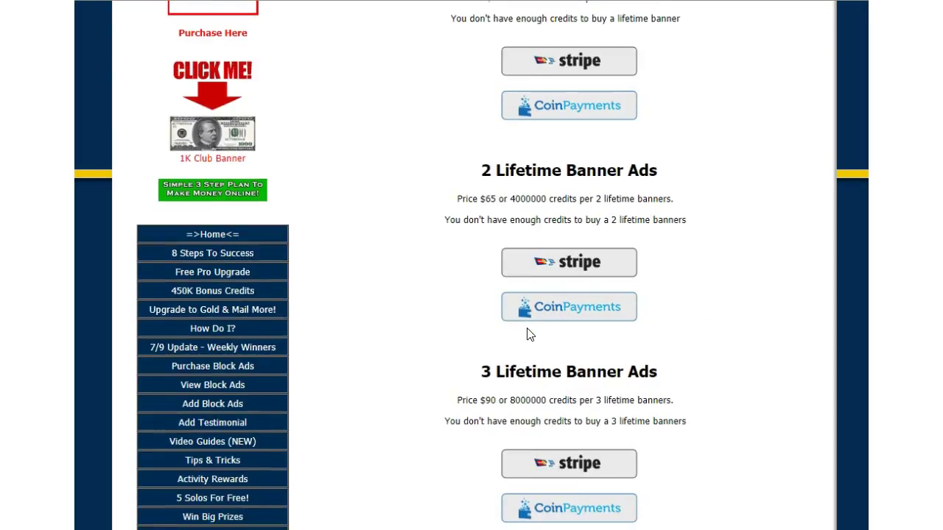
{"action": "scroll", "coordinate": [526, 332], "scroll_direction": "up", "scroll_amount": 3}
{"action": "scroll", "coordinate": [412, 341], "scroll_direction": "down", "scroll_amount": 4}
{"action": "scroll", "coordinate": [276, 356], "scroll_direction": "down", "scroll_amount": 3}
{"action": "scroll", "coordinate": [276, 356], "scroll_direction": "up", "scroll_amount": 7}
{"action": "scroll", "coordinate": [505, 376], "scroll_direction": "up", "scroll_amount": 4}
{"action": "scroll", "coordinate": [680, 374], "scroll_direction": "down", "scroll_amount": 2}
{"action": "scroll", "coordinate": [302, 441], "scroll_direction": "up", "scroll_amount": 3}
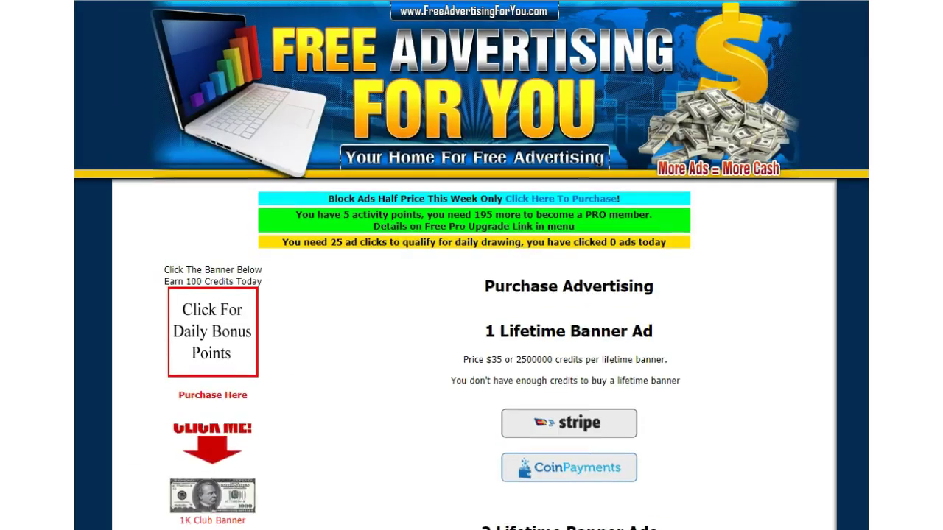
Look through the member area's menu entries, including the affiliate, referral and commission pages, down to the page's end
{"action": "scroll", "coordinate": [314, 333], "scroll_direction": "down", "scroll_amount": 9}
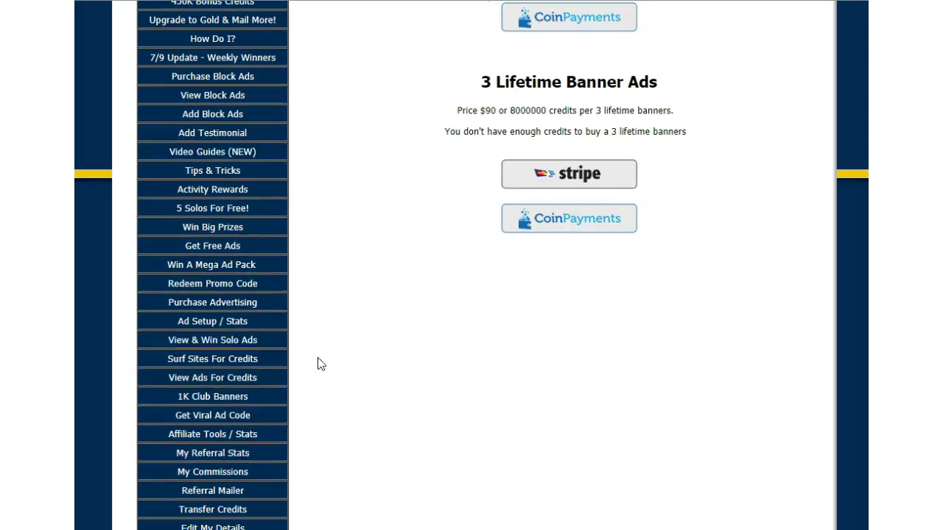
{"action": "scroll", "coordinate": [429, 346], "scroll_direction": "up", "scroll_amount": 4}
{"action": "scroll", "coordinate": [235, 227], "scroll_direction": "down", "scroll_amount": 4}
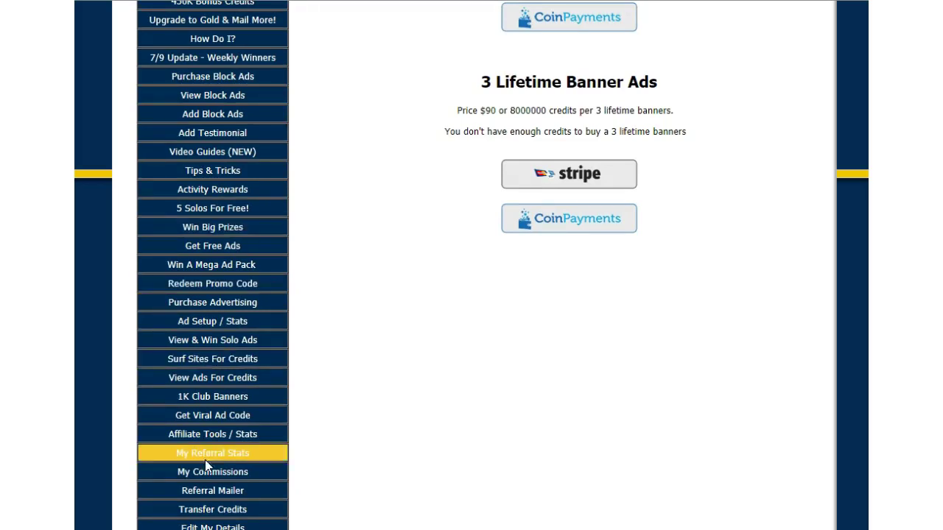
{"action": "scroll", "coordinate": [440, 386], "scroll_direction": "down", "scroll_amount": 8}
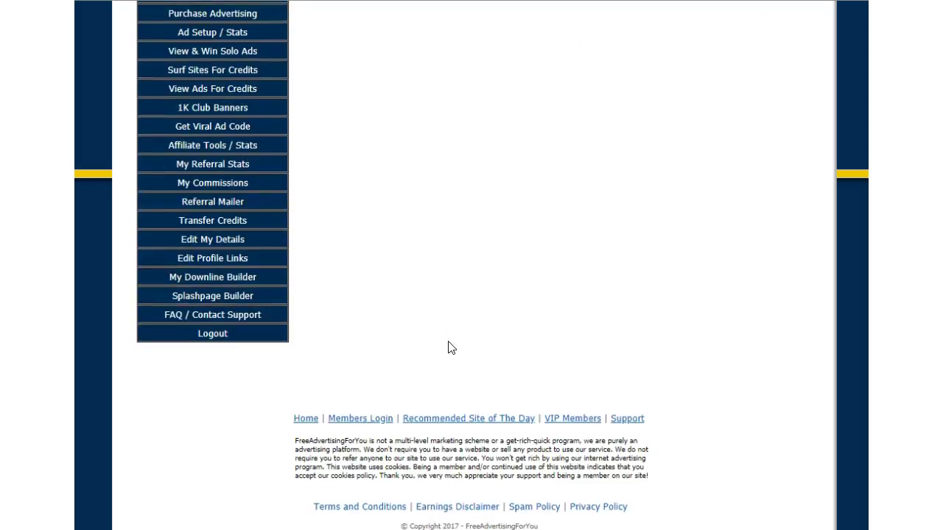
{"action": "scroll", "coordinate": [448, 347], "scroll_direction": "up", "scroll_amount": 3}
{"action": "scroll", "coordinate": [448, 347], "scroll_direction": "down", "scroll_amount": 2}
{"action": "scroll", "coordinate": [449, 347], "scroll_direction": "up", "scroll_amount": 1}
{"action": "scroll", "coordinate": [452, 348], "scroll_direction": "up", "scroll_amount": 5}
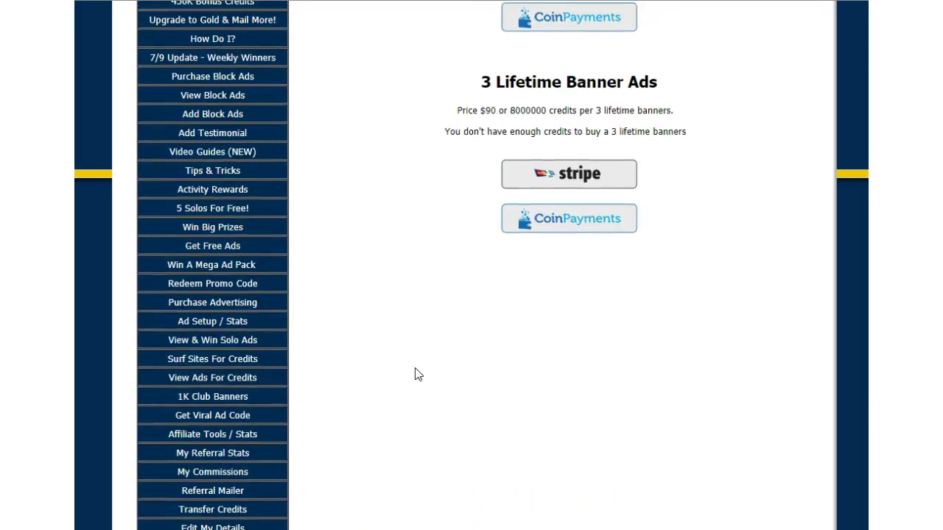
{"action": "scroll", "coordinate": [503, 417], "scroll_direction": "up", "scroll_amount": 4}
{"action": "scroll", "coordinate": [503, 417], "scroll_direction": "up", "scroll_amount": 1}
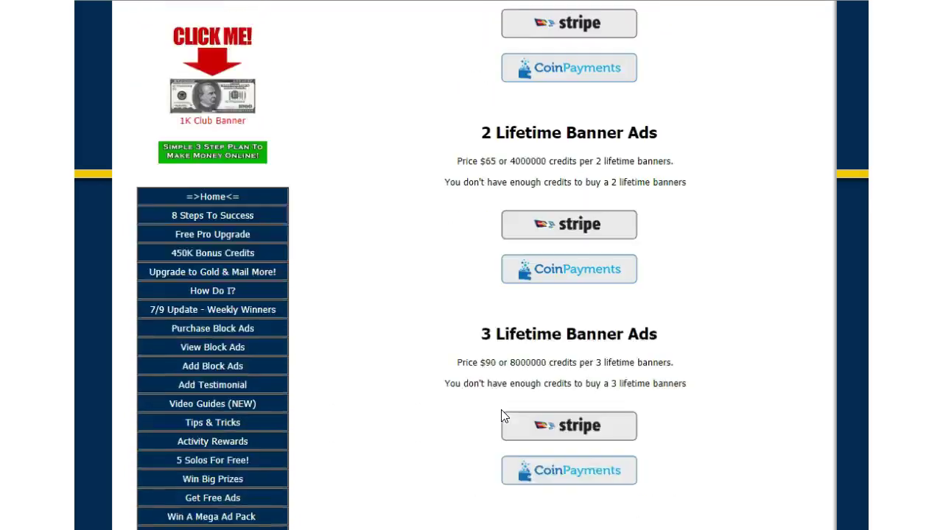